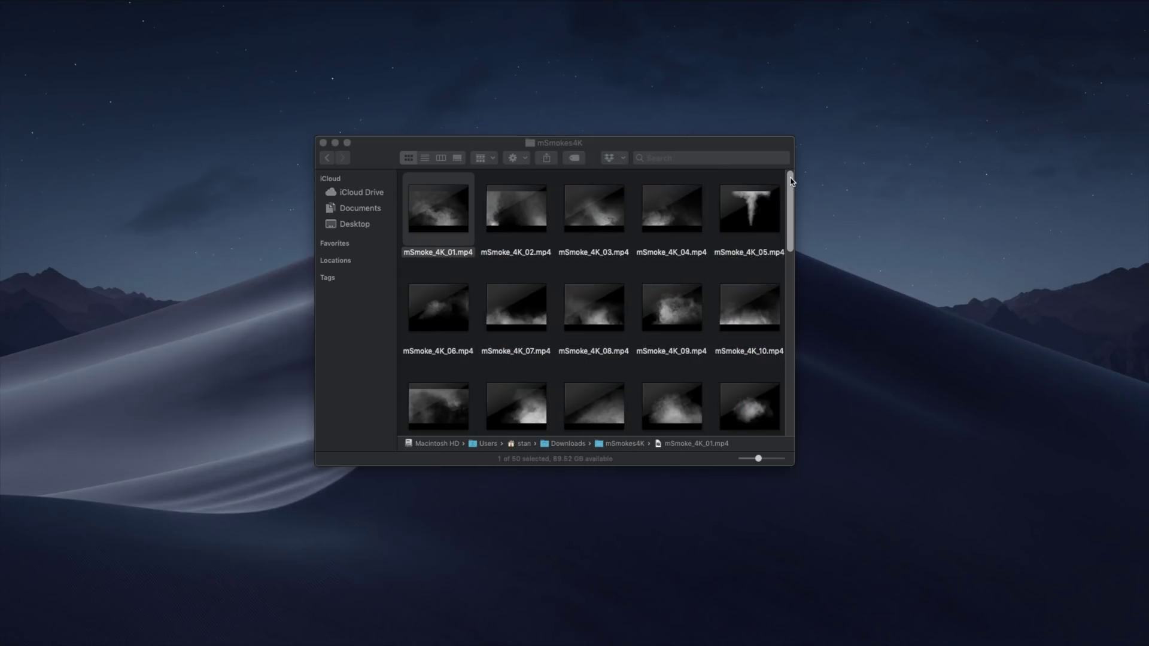
# Play the Neat Cigar project through, then return to its start
pyautogui.click(791, 179)
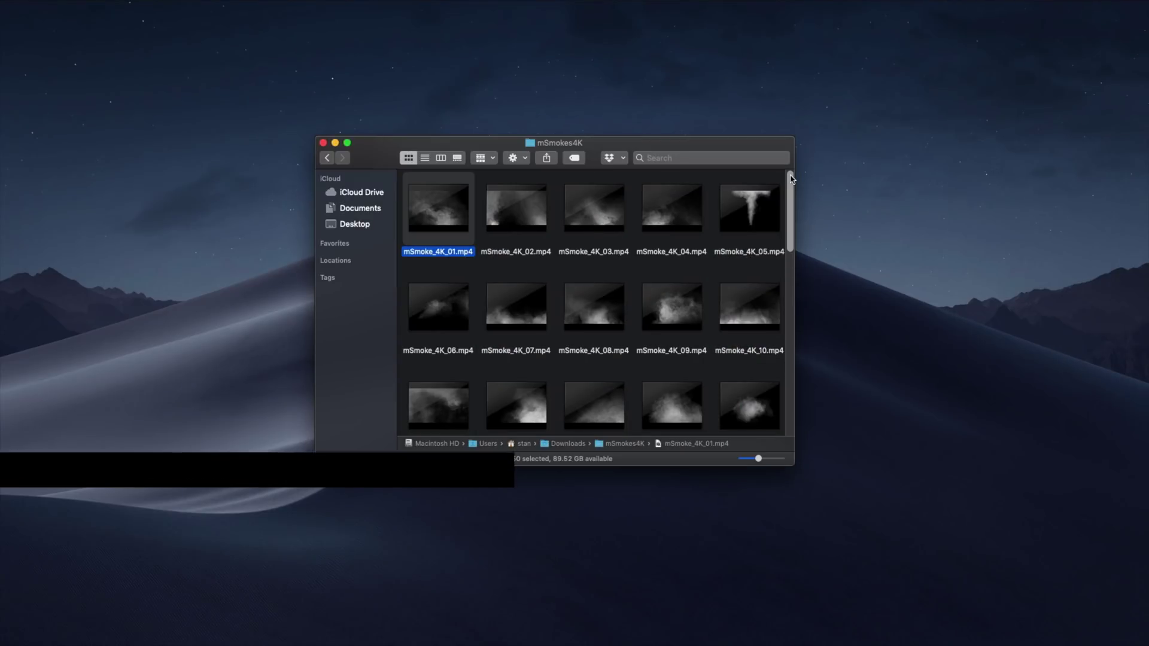
pyautogui.moveTo(791, 179)
pyautogui.mouseDown()
pyautogui.moveTo(789, 343)
pyautogui.moveTo(796, 178)
pyautogui.mouseUp()
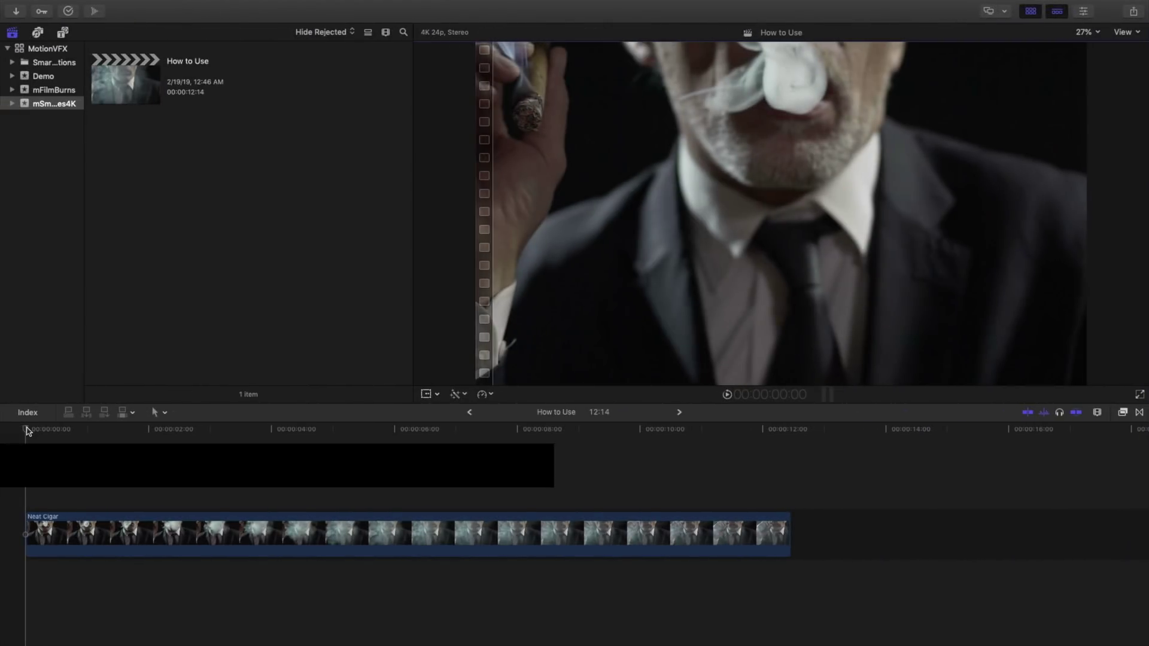
pyautogui.press('space')
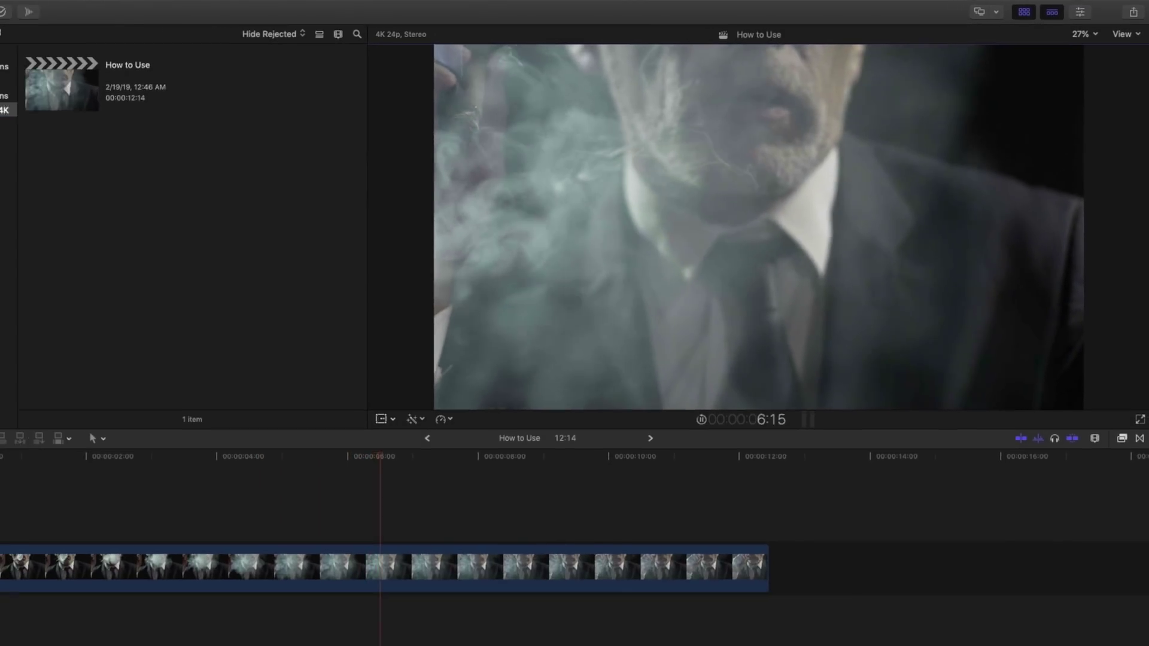
pyautogui.click(27, 430)
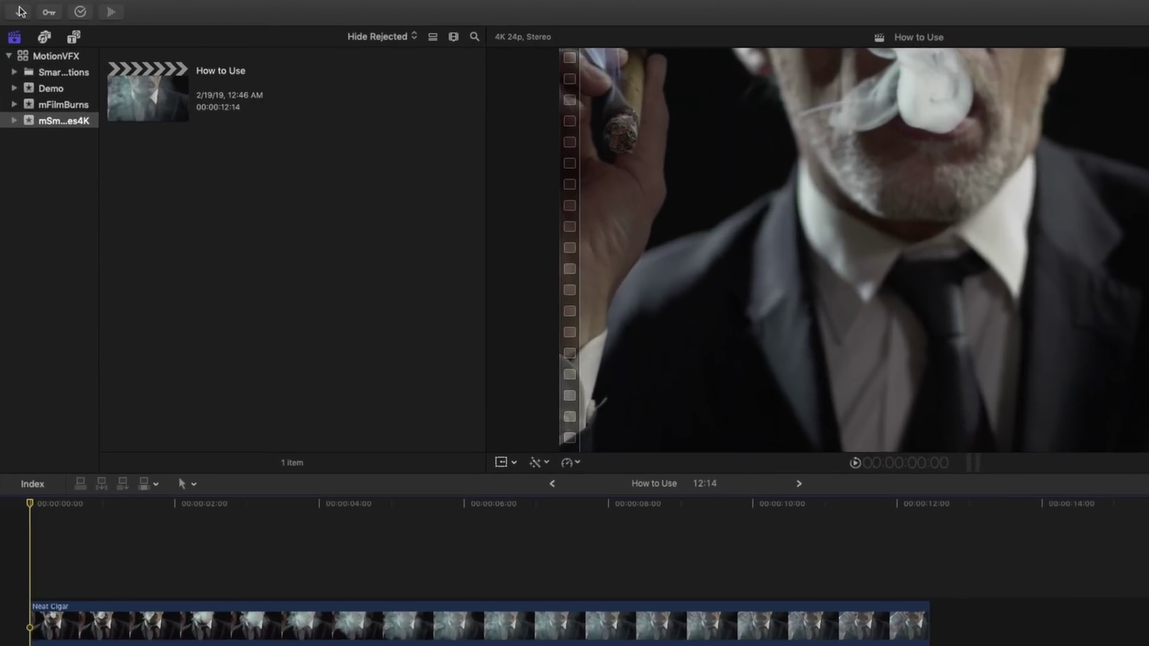
# Import all 50 mSmoke_4K clips from the mSmokes4K folder, previewing a few first
pyautogui.click(17, 11)
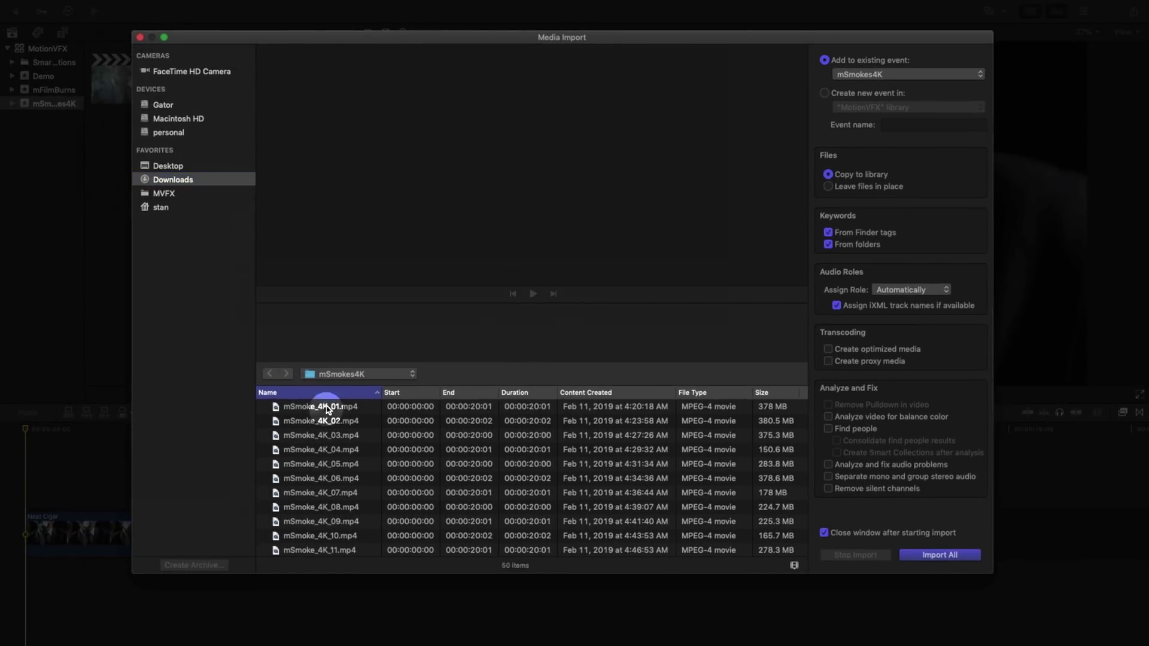
pyautogui.click(407, 504)
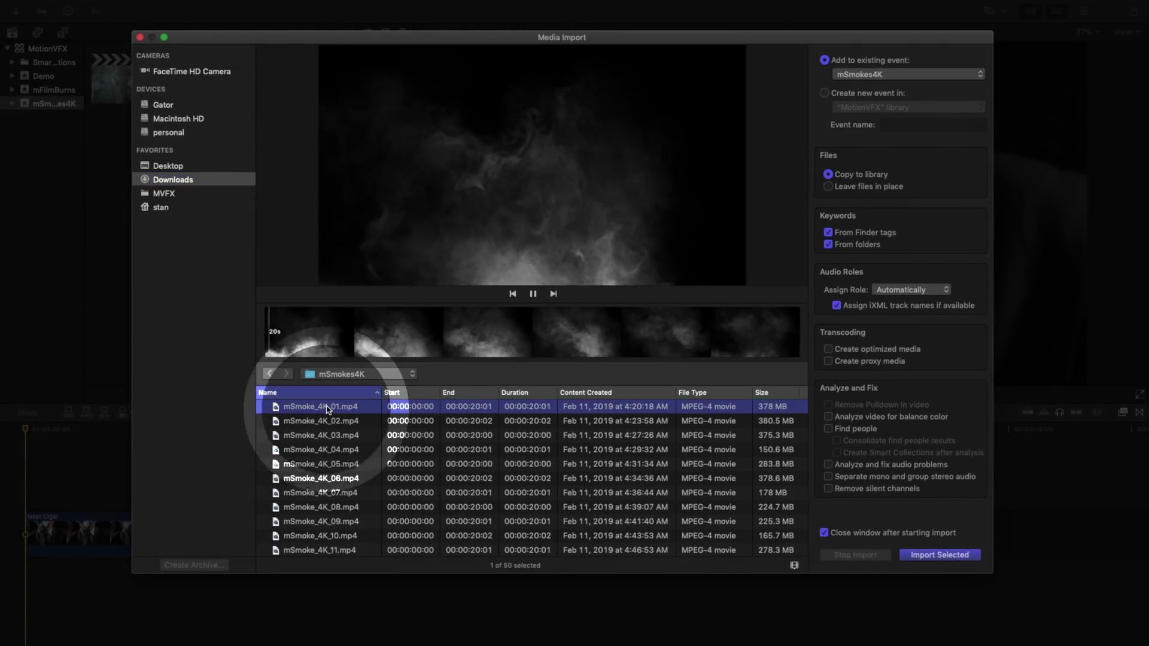
pyautogui.click(326, 463)
pyautogui.click(333, 508)
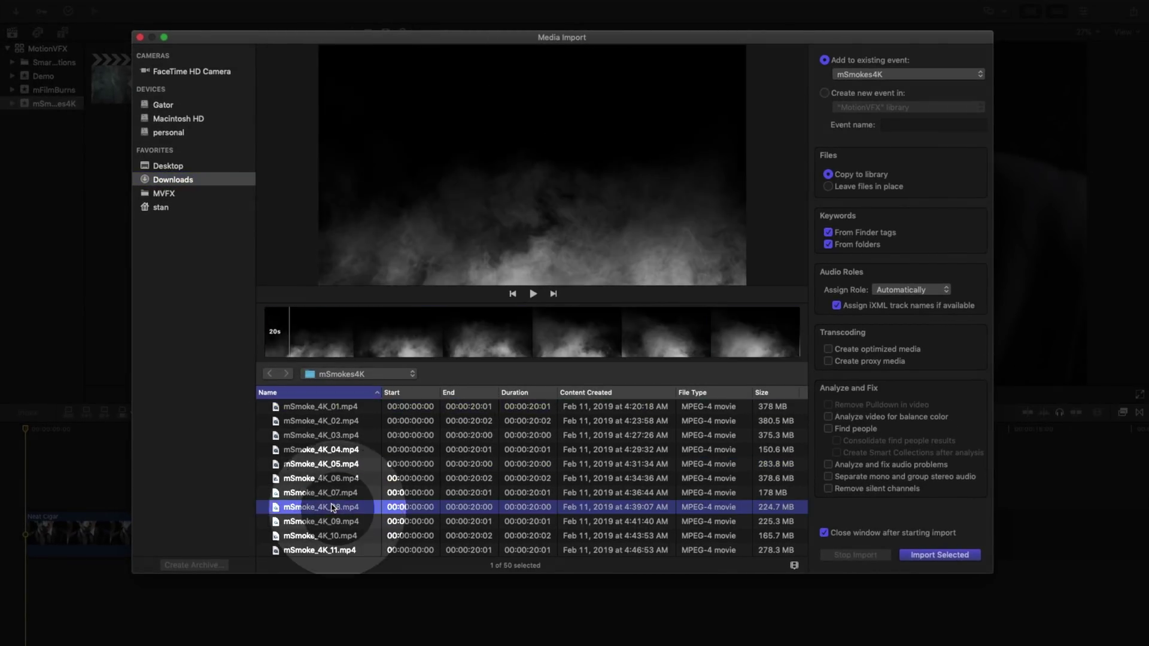
pyautogui.click(358, 408)
pyautogui.moveTo(804, 416); pyautogui.dragTo(804, 538)
pyautogui.keyDown('shift'); pyautogui.click(779, 550); pyautogui.keyUp('shift')
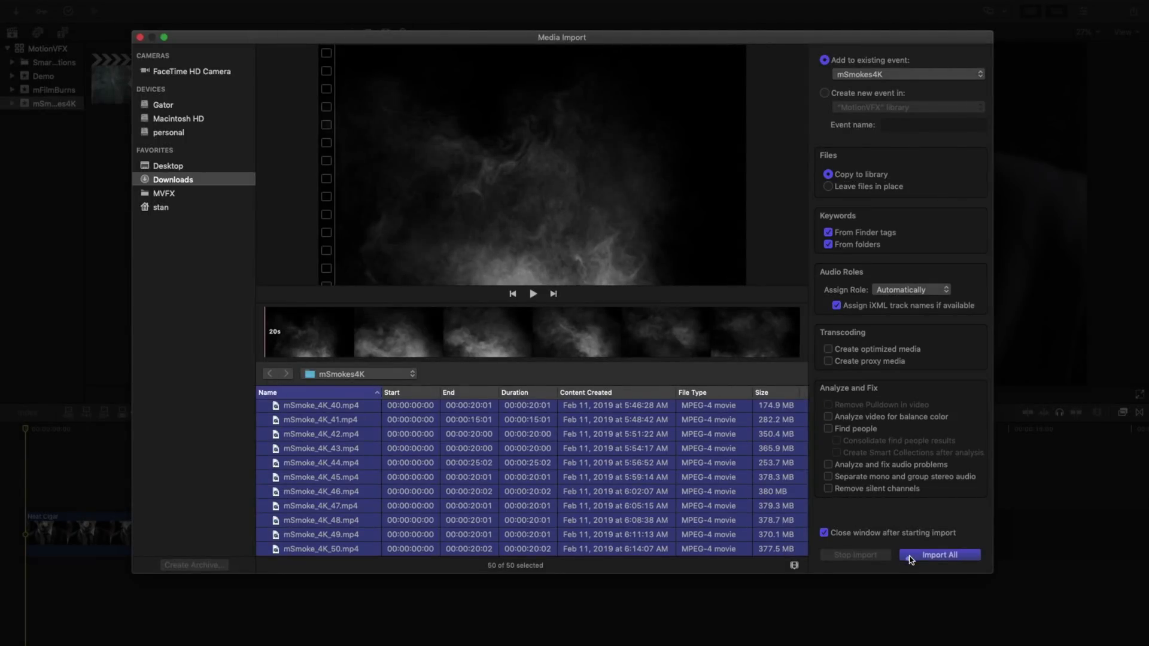
pyautogui.click(939, 555)
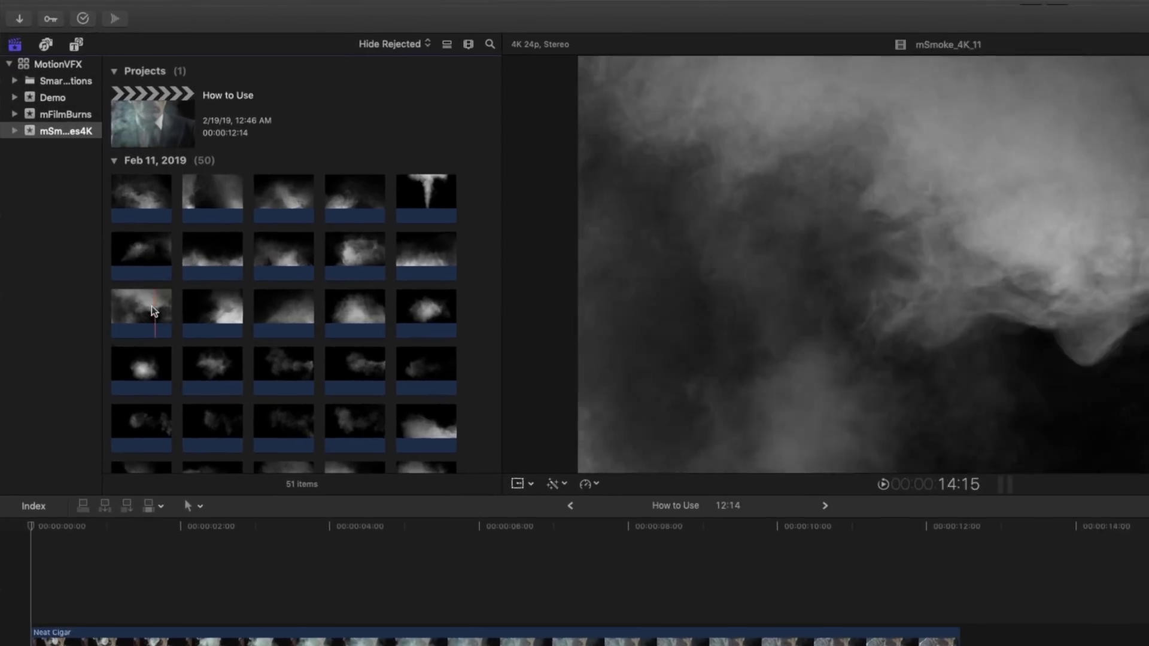
# Connect mSmoke_4K_11 above Neat Cigar, extending its start back to the timeline beginning
pyautogui.click(99, 245)
pyautogui.moveTo(122, 310); pyautogui.dragTo(37, 599)
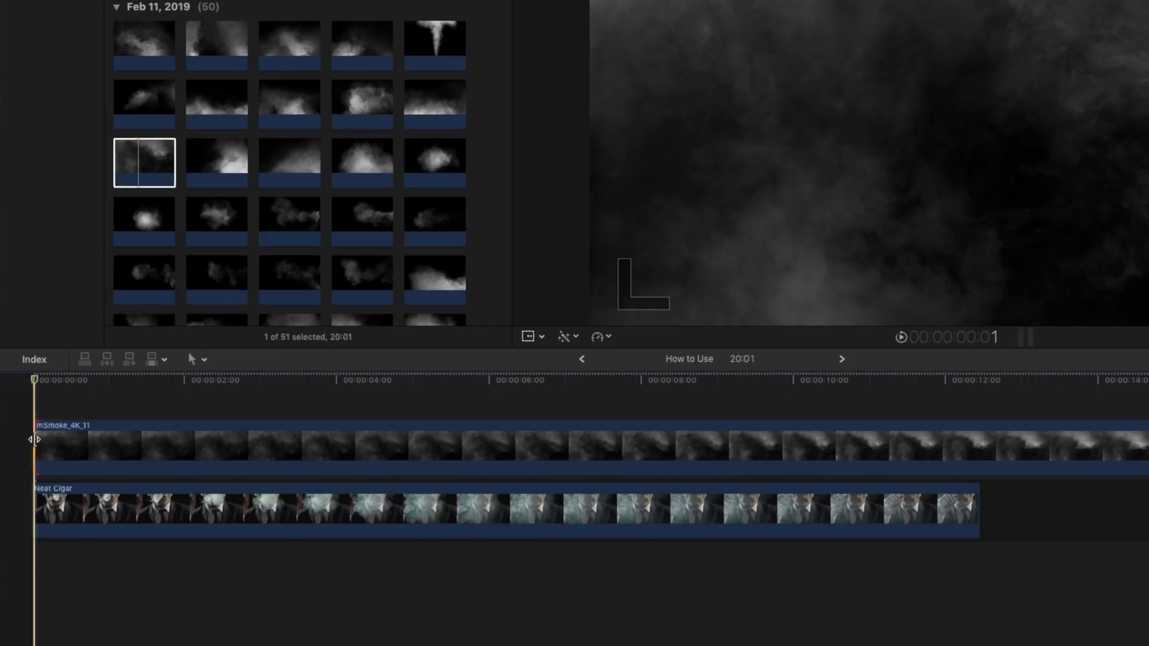
pyautogui.moveTo(39, 438); pyautogui.dragTo(727, 437)
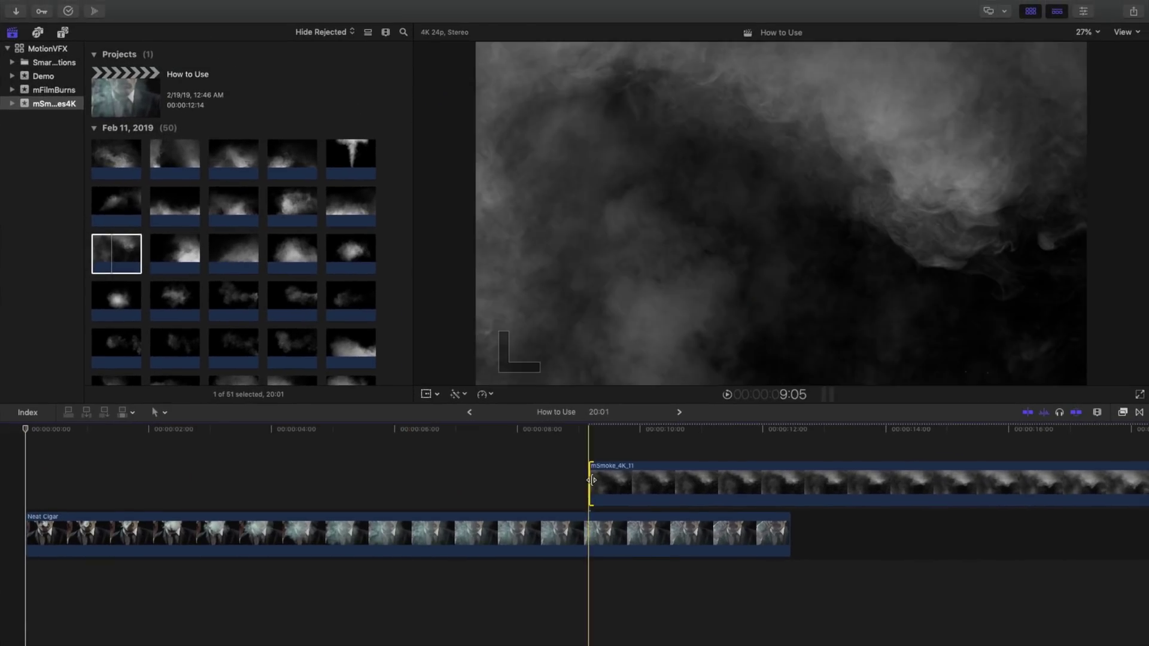
pyautogui.moveTo(591, 480); pyautogui.dragTo(24, 482)
pyautogui.press('space')
pyautogui.click(144, 472)
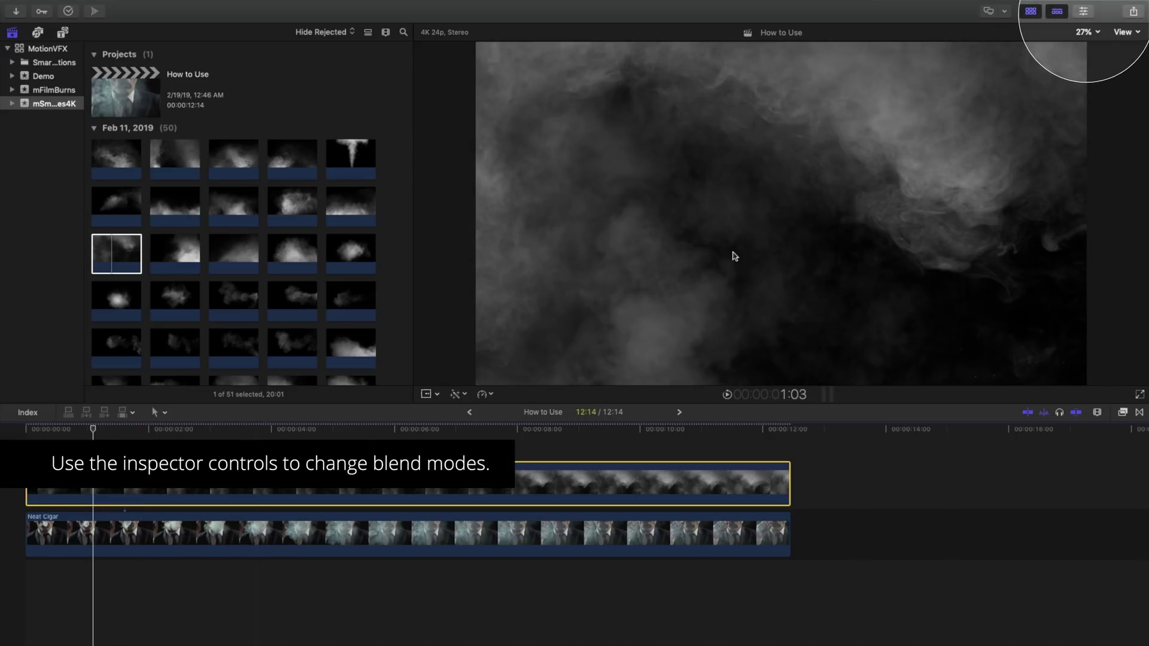
# Give mSmoke_4K_11 Add blend mode and 25% opacity, then play the composite
pyautogui.click(1086, 11)
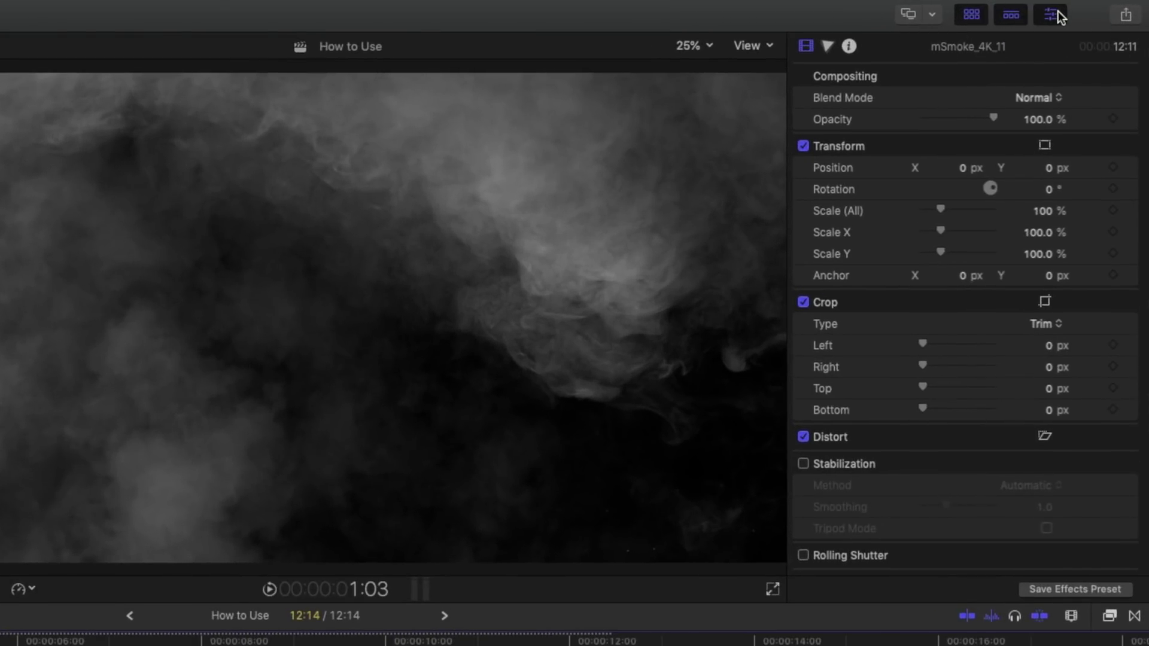
pyautogui.click(1043, 101)
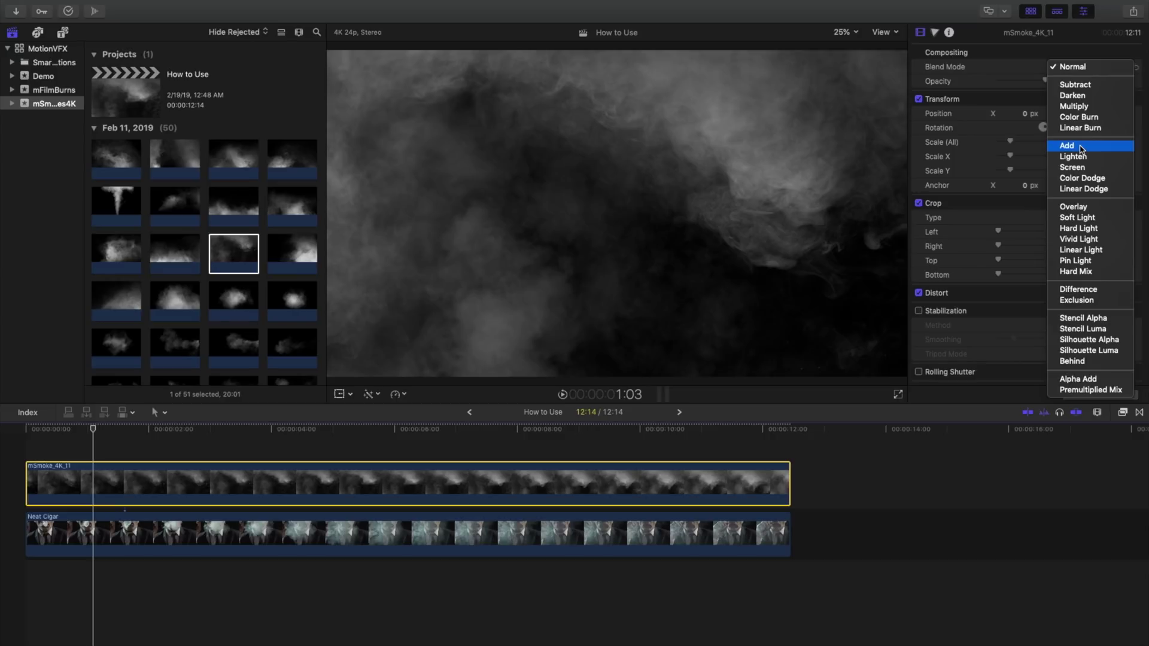
pyautogui.click(1080, 147)
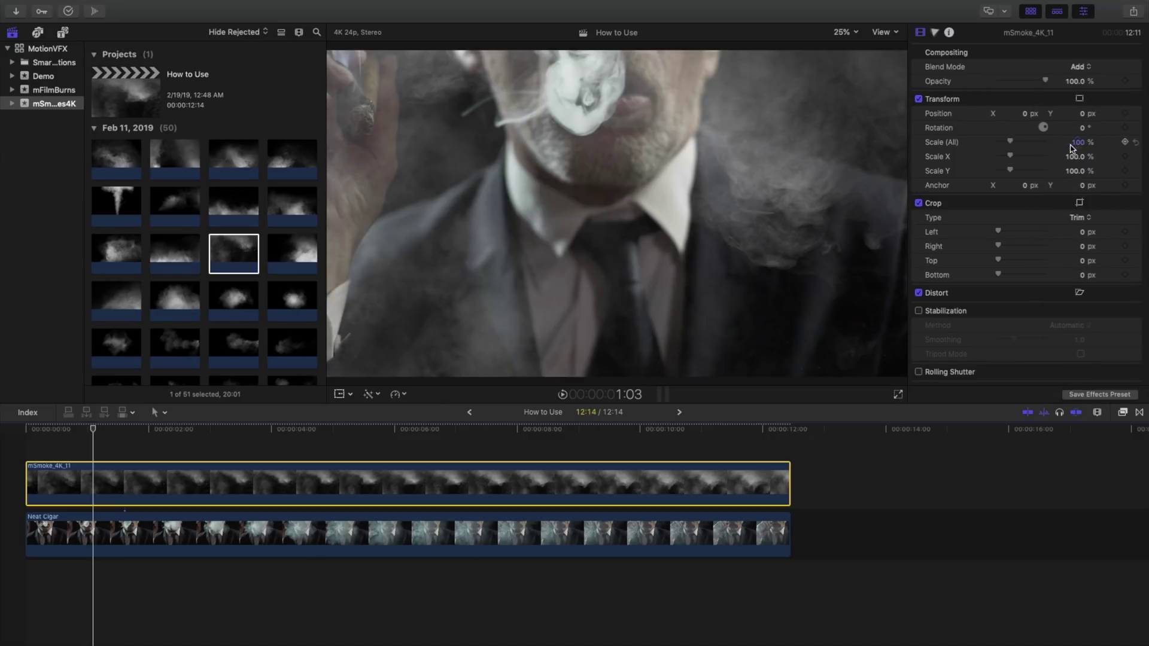
pyautogui.click(1074, 82)
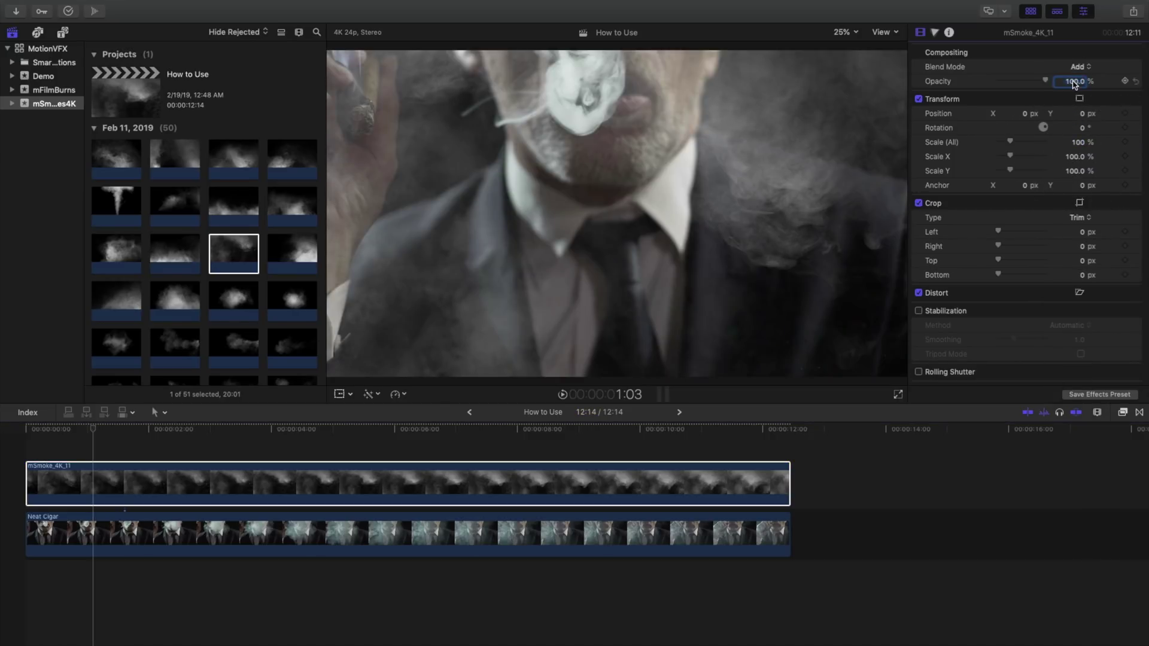
pyautogui.press('Return')
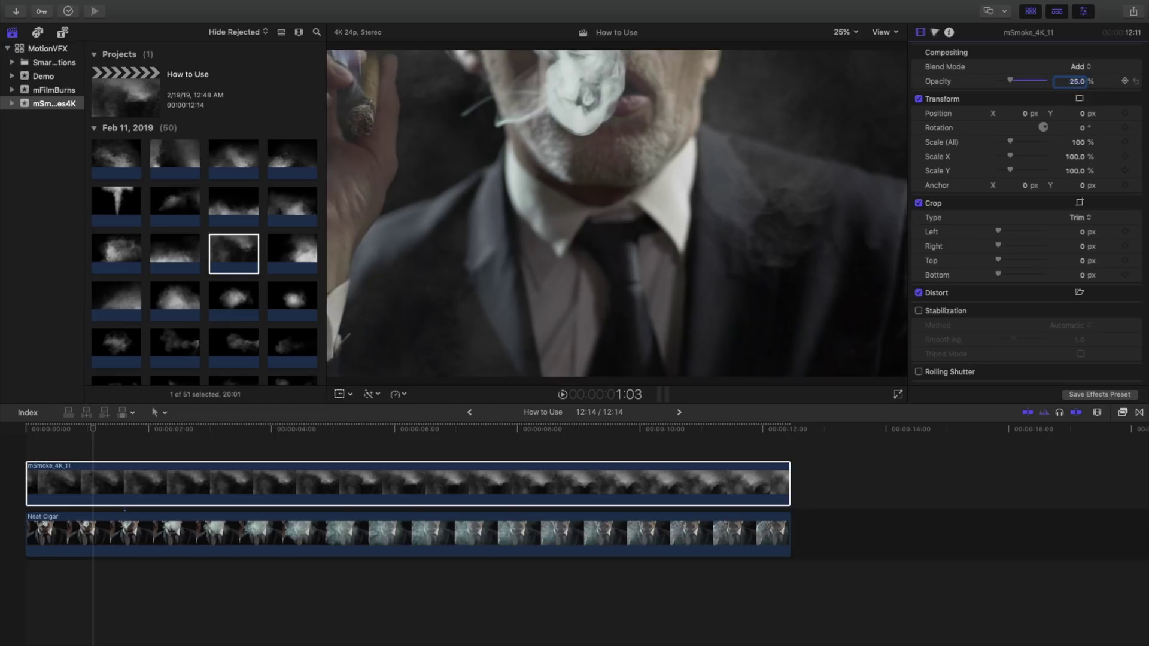
pyautogui.press('space')
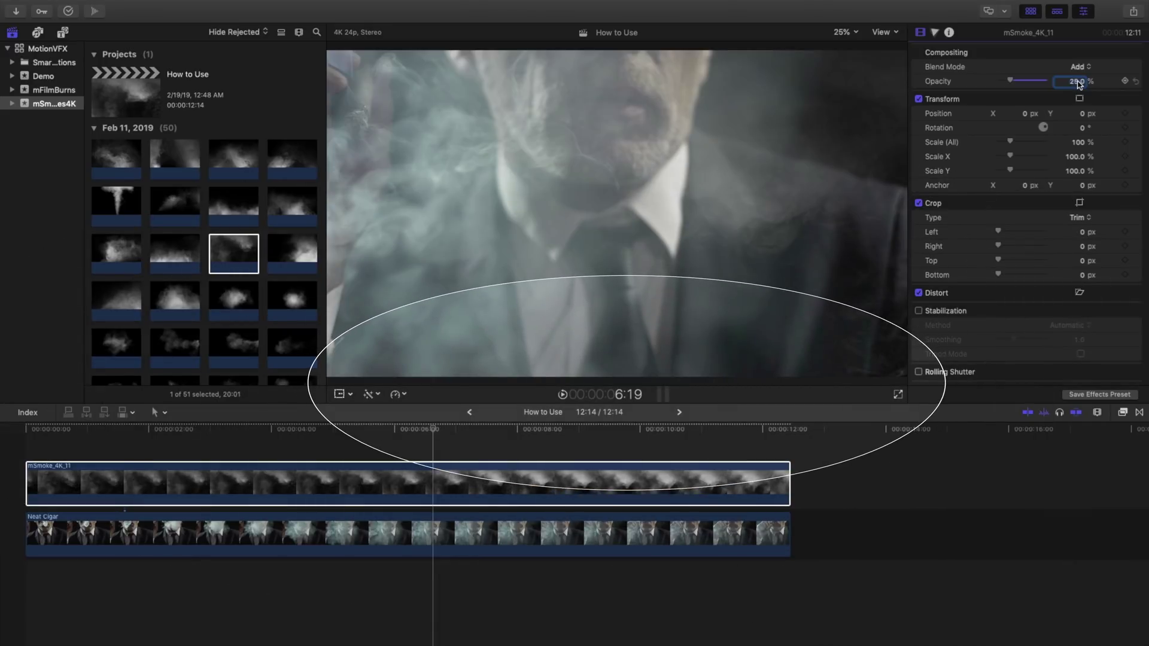
# Connect mSmoke_4K_03 above mSmoke_4K_11 and cut away its tail past the project end
pyautogui.press('Return')
pyautogui.click(234, 157)
pyautogui.moveTo(233, 156); pyautogui.dragTo(102, 370)
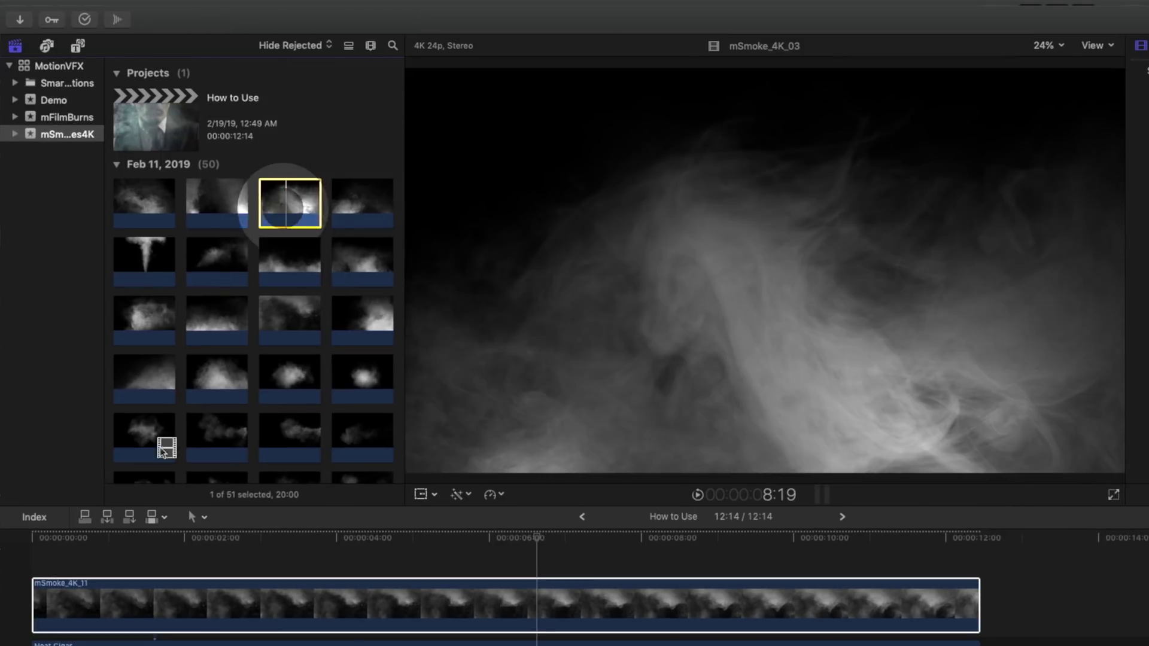
pyautogui.moveTo(127, 466); pyautogui.dragTo(70, 556)
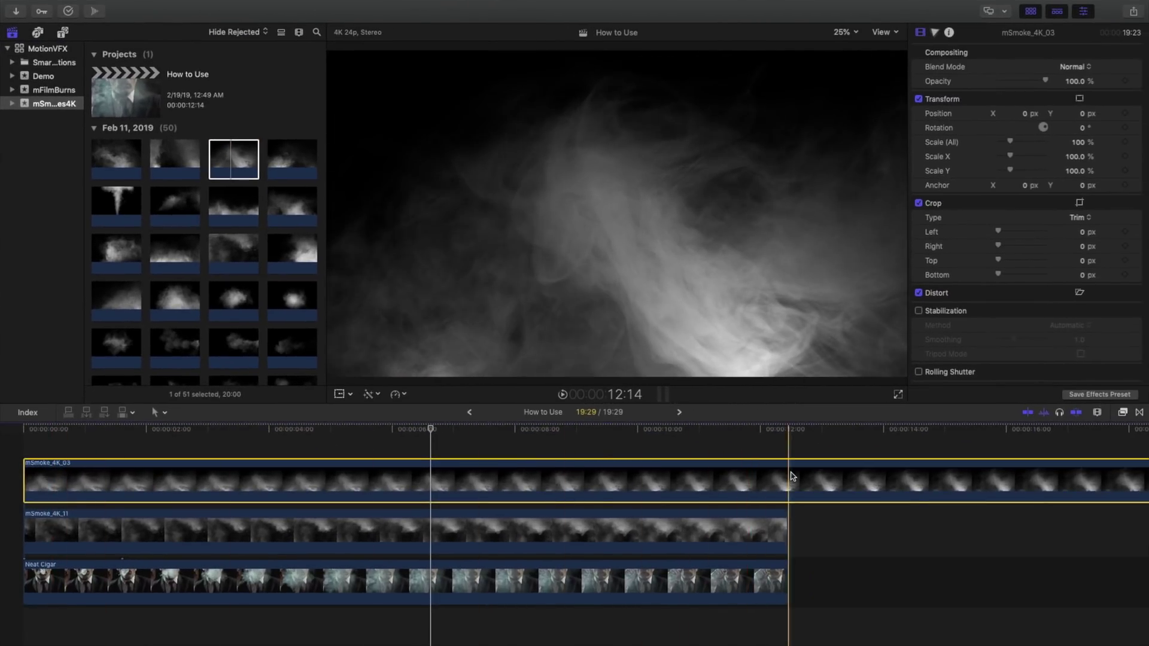
pyautogui.press('super+b')
pyautogui.moveTo(795, 479); pyautogui.dragTo(821, 574)
pyautogui.press('Delete')
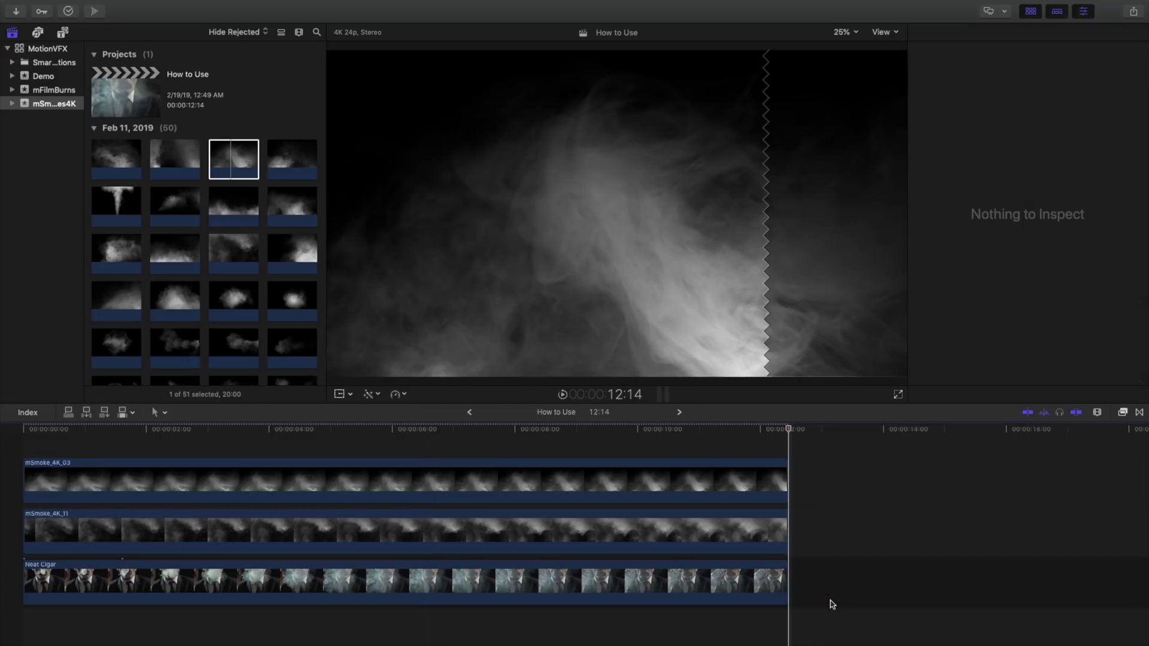
# Set mSmoke_4K_03's Position Y to -1037 px and its blend mode to Add
pyautogui.click(718, 481)
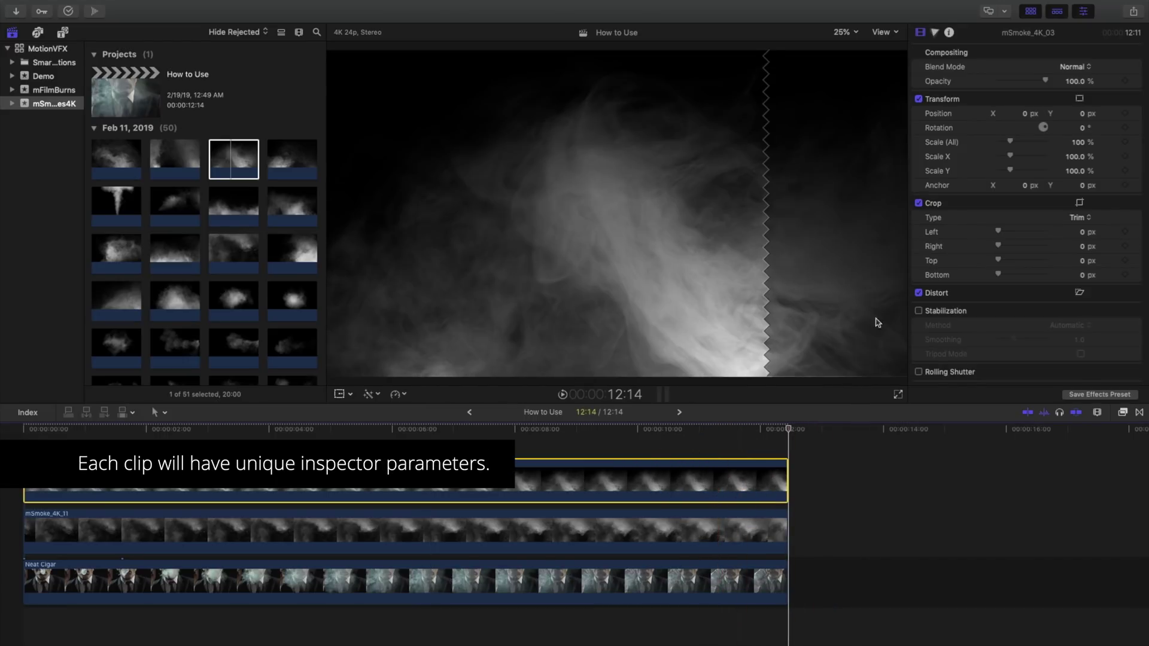
pyautogui.moveTo(1083, 114); pyautogui.dragTo(1082, 212)
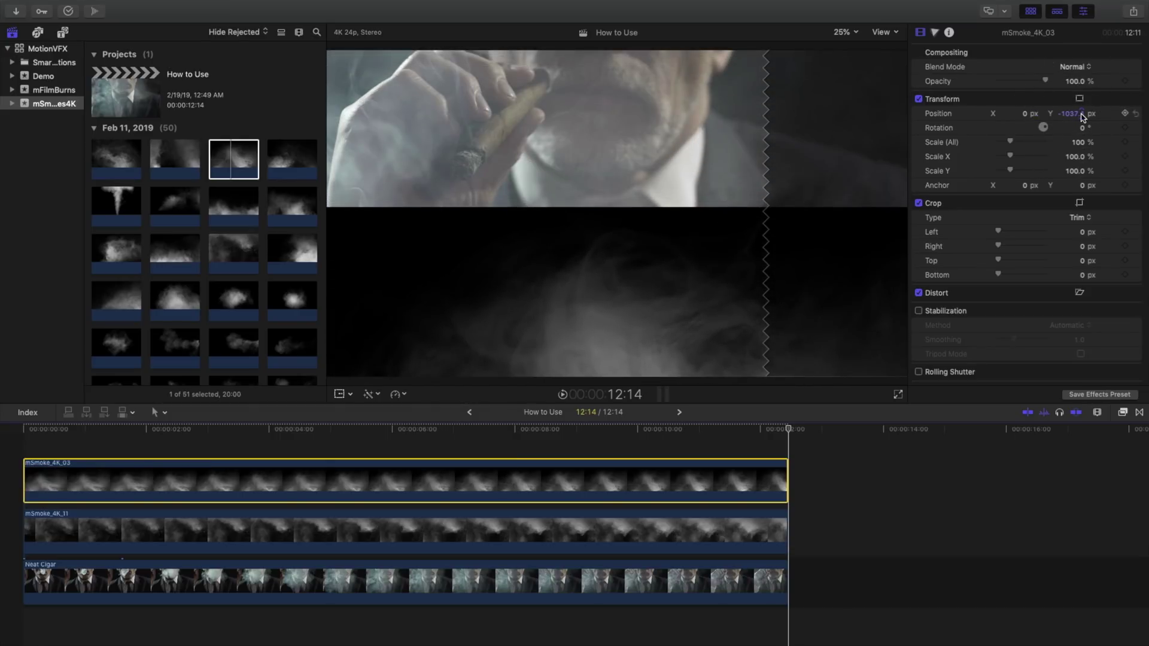
pyautogui.moveTo(1083, 118); pyautogui.dragTo(1083, 129)
pyautogui.click(1068, 112)
pyautogui.write('-1037')
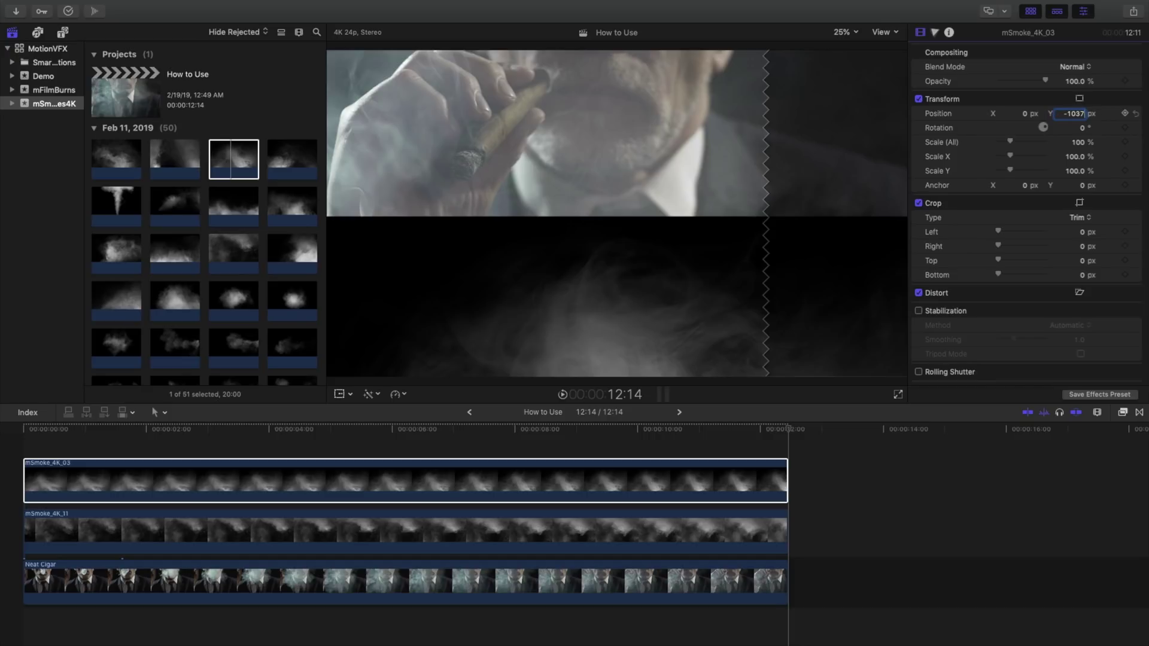
pyautogui.press('Return')
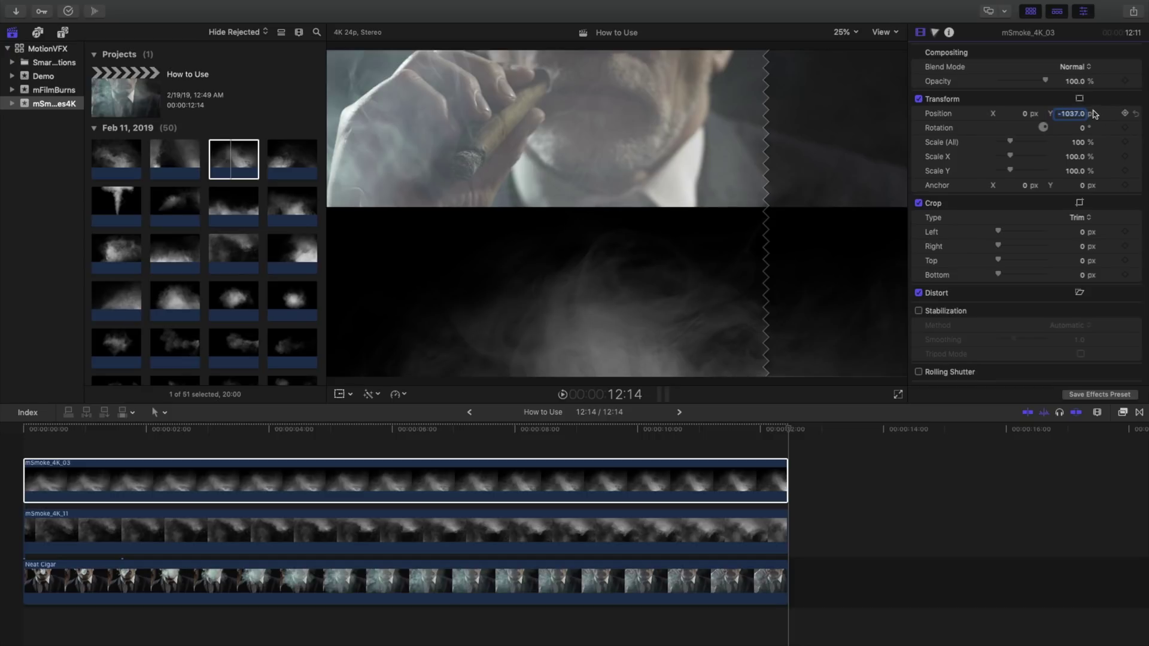
pyautogui.click(1077, 67)
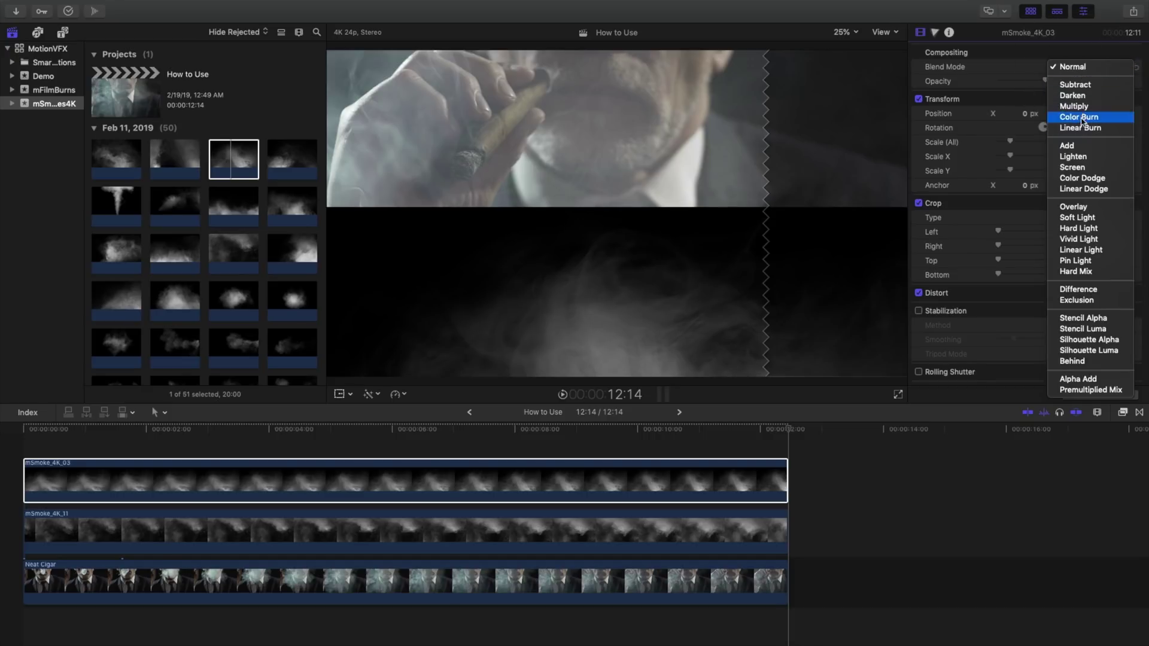
pyautogui.click(1077, 145)
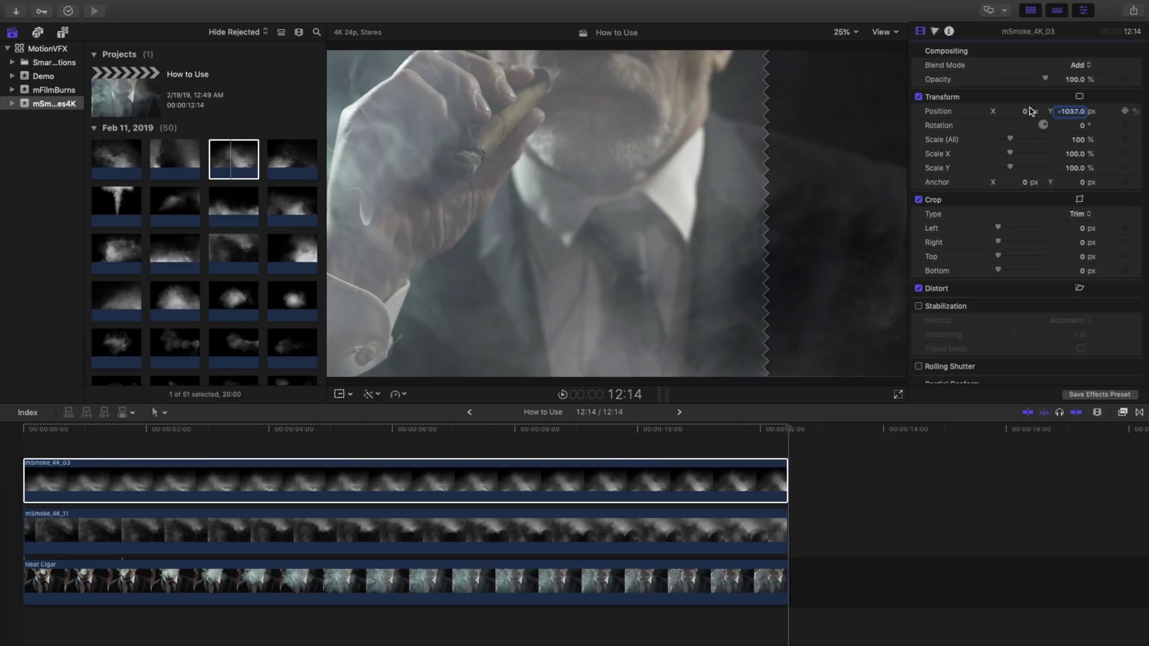
# Add a Color Wheels correction to mSmoke_4K_03 and push its highlights toward green
pyautogui.click(935, 31)
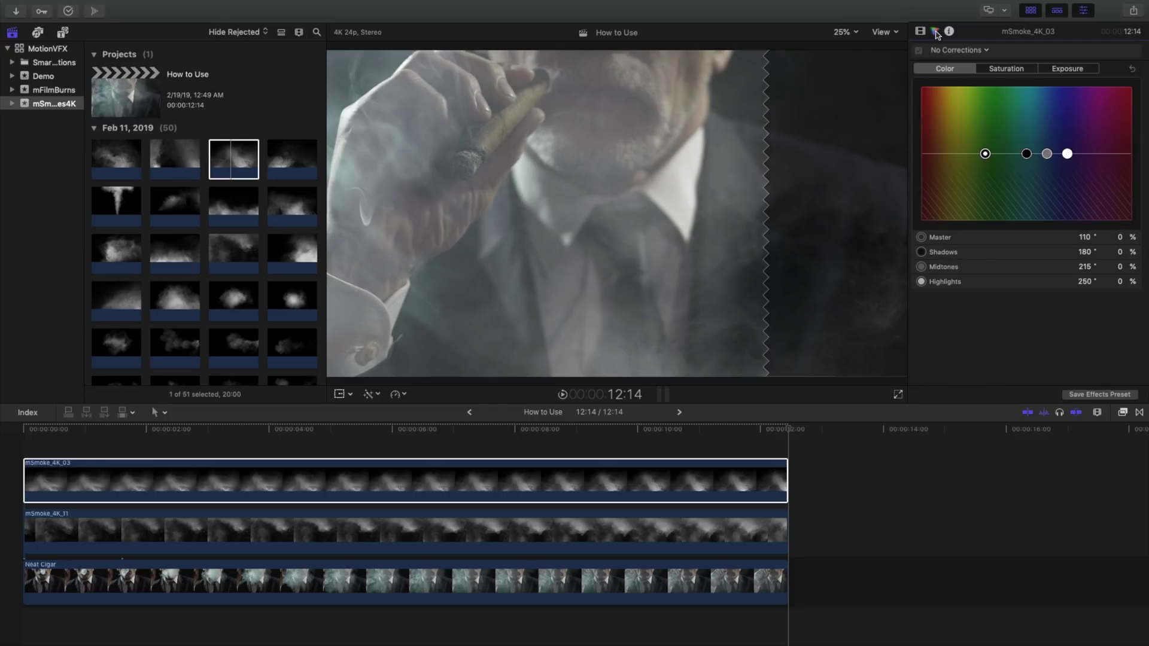
pyautogui.click(985, 52)
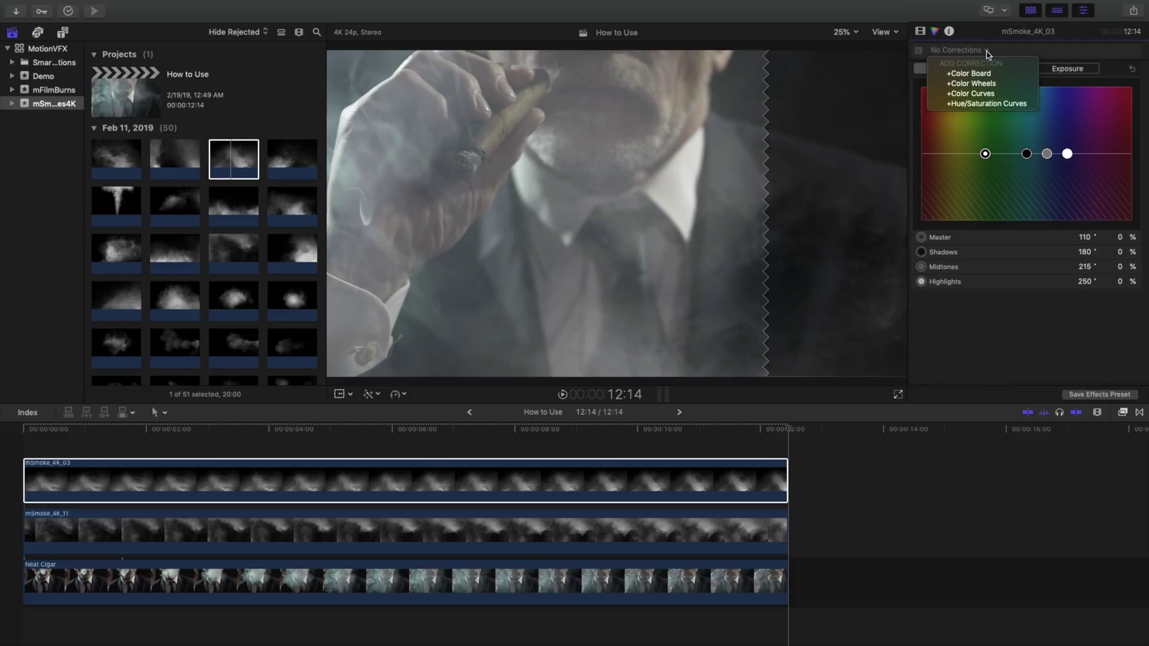
pyautogui.click(1000, 83)
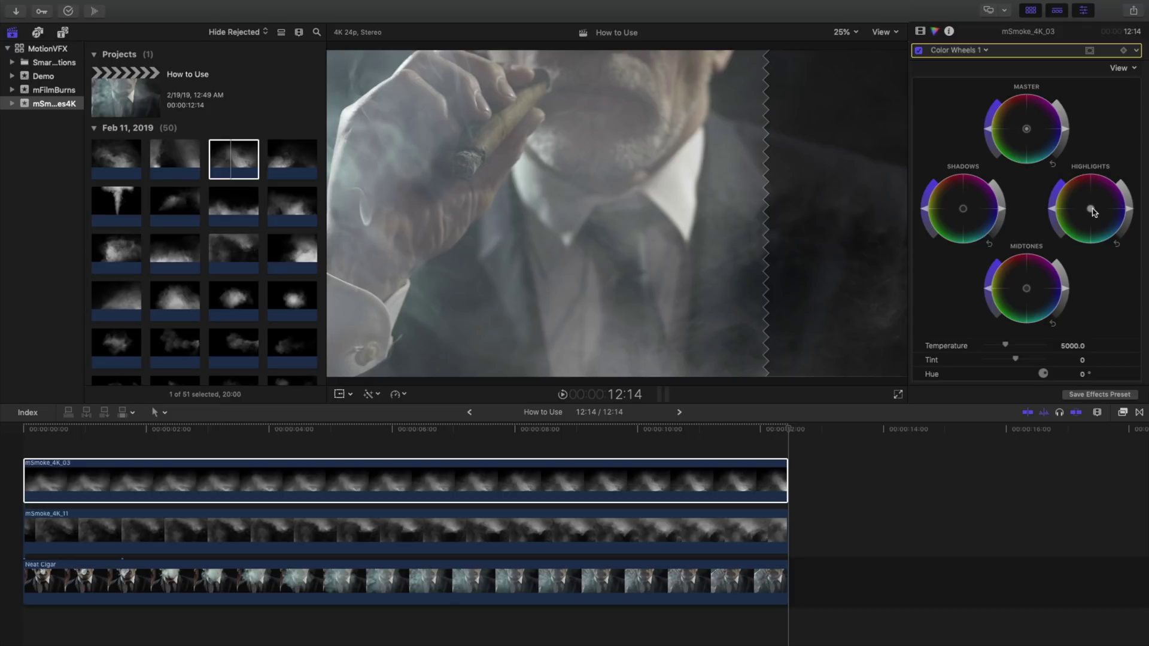
pyautogui.moveTo(1092, 209); pyautogui.dragTo(1092, 213)
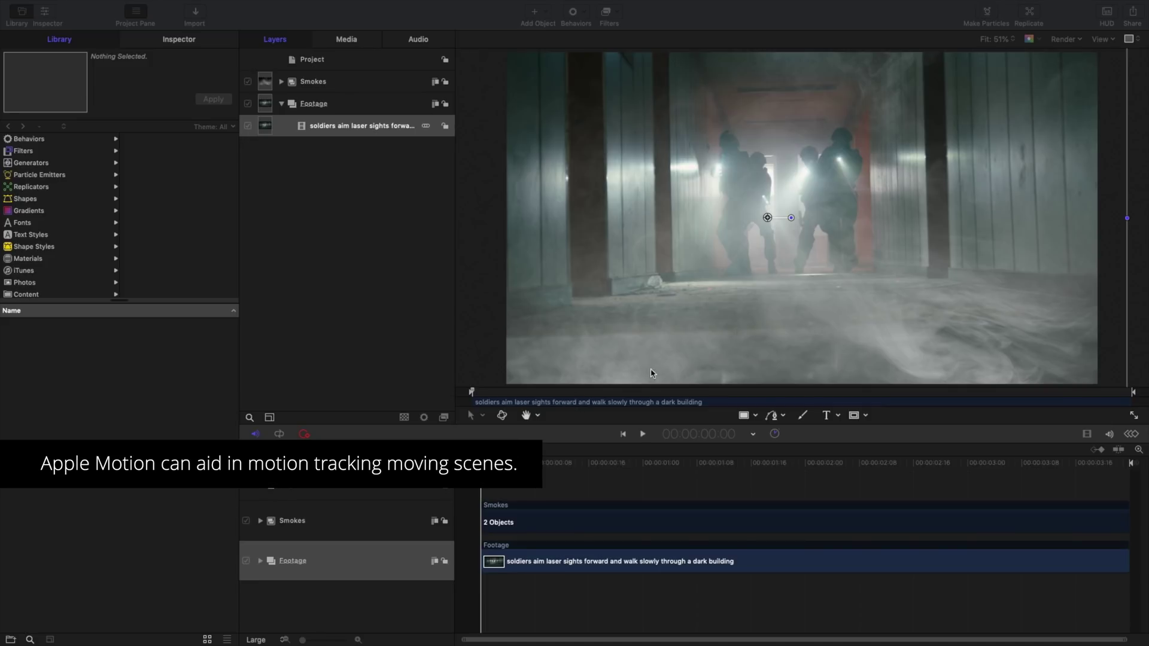
# Play back the soldiers corridor composition to preview it
pyautogui.click(643, 434)
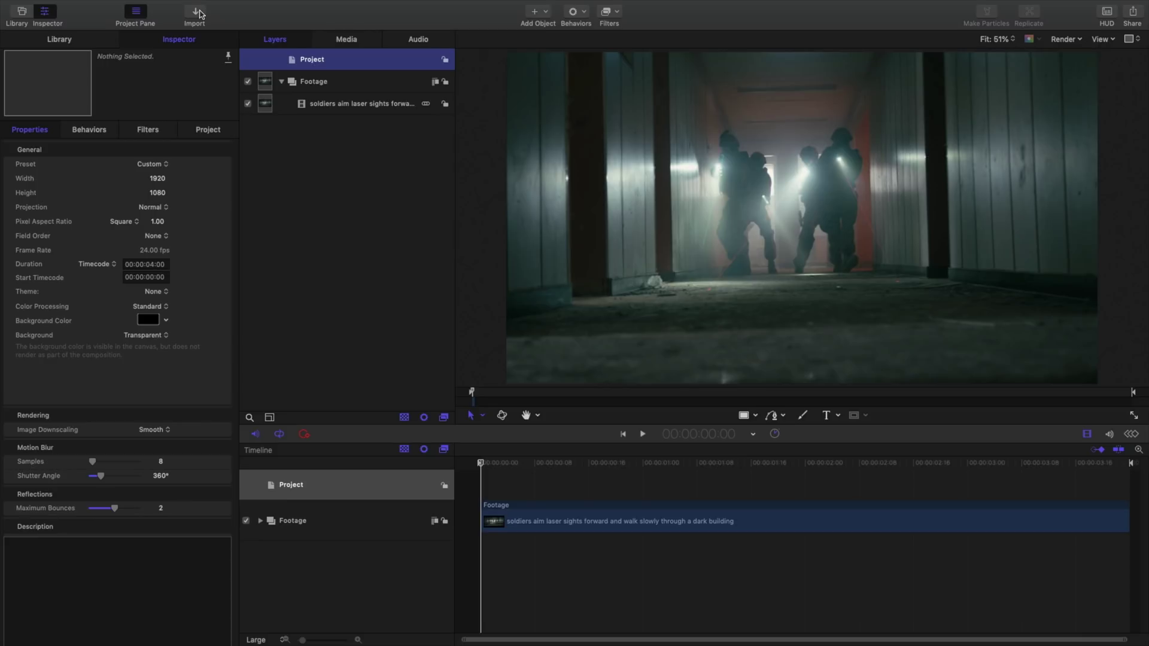
# Import mSmoke_4K_03.mp4 and mSmoke_4K_42.mp4 together from the Media folder
pyautogui.press('super+i')
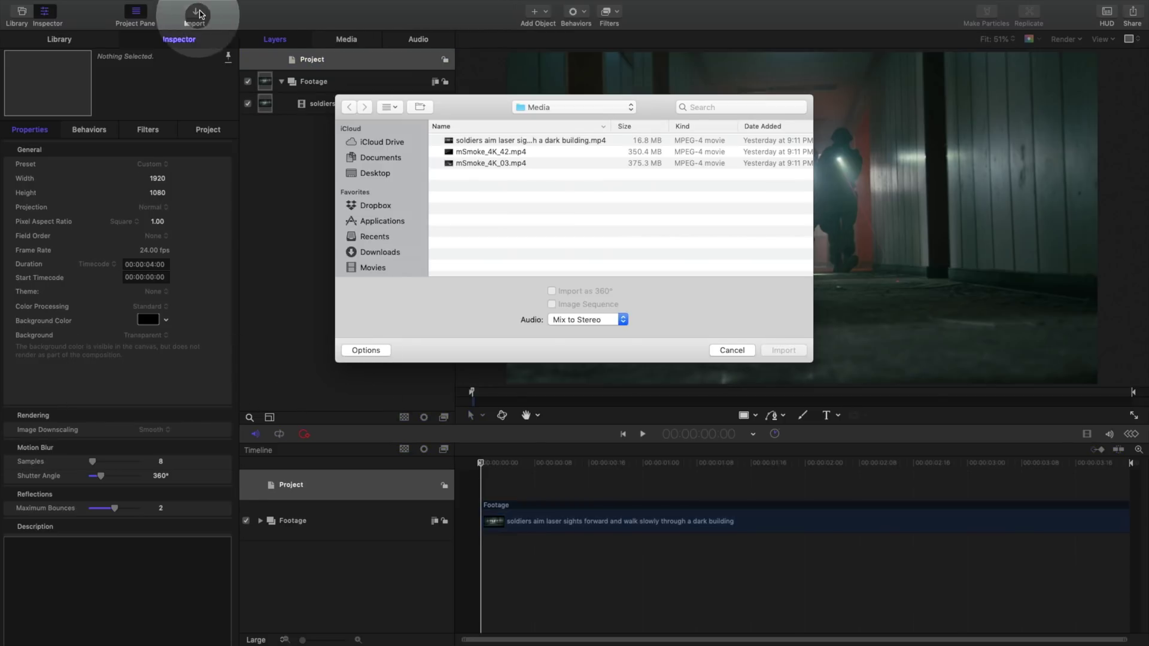
pyautogui.click(496, 164)
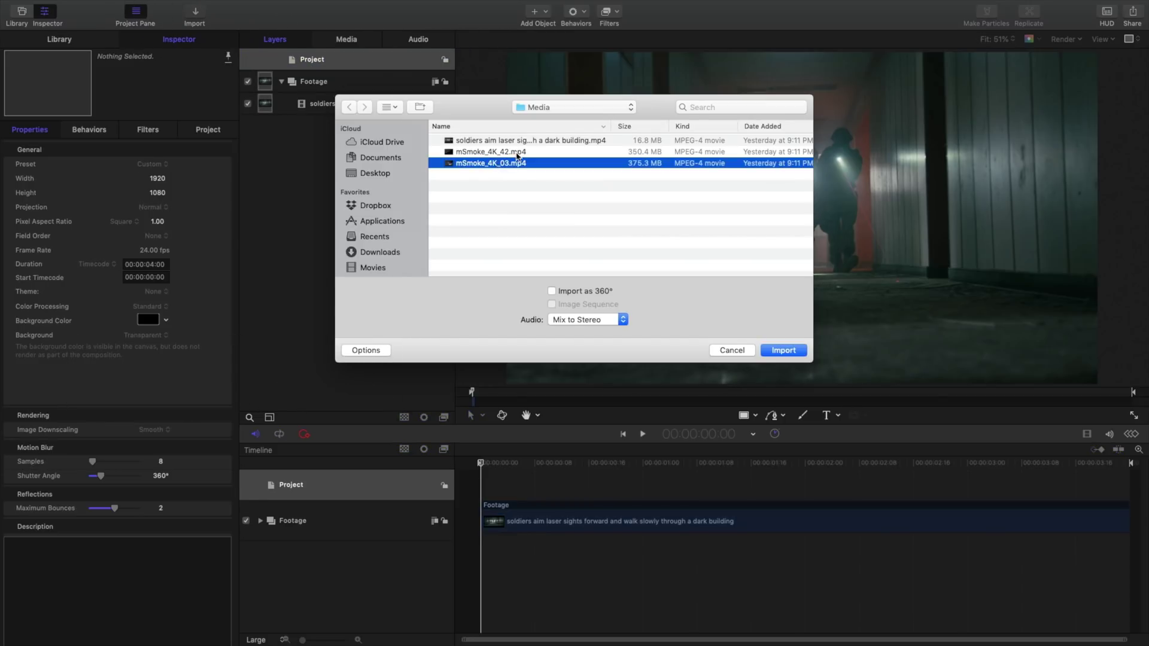
pyautogui.keyDown('shift'); pyautogui.click(517, 152); pyautogui.keyUp('shift')
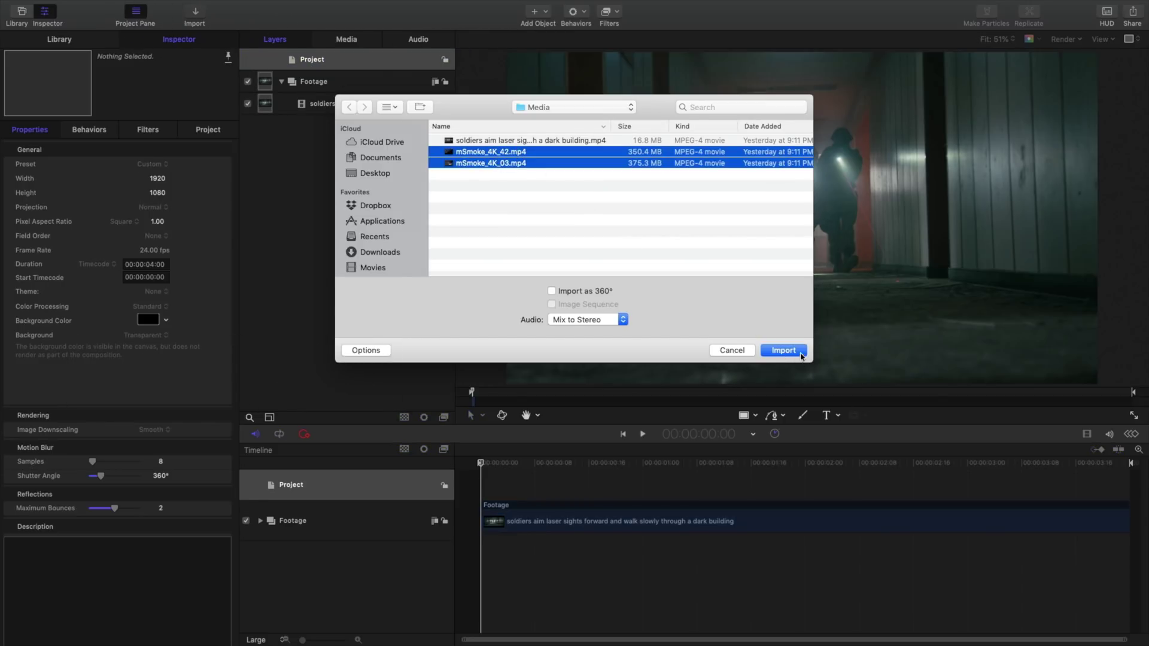
pyautogui.click(783, 350)
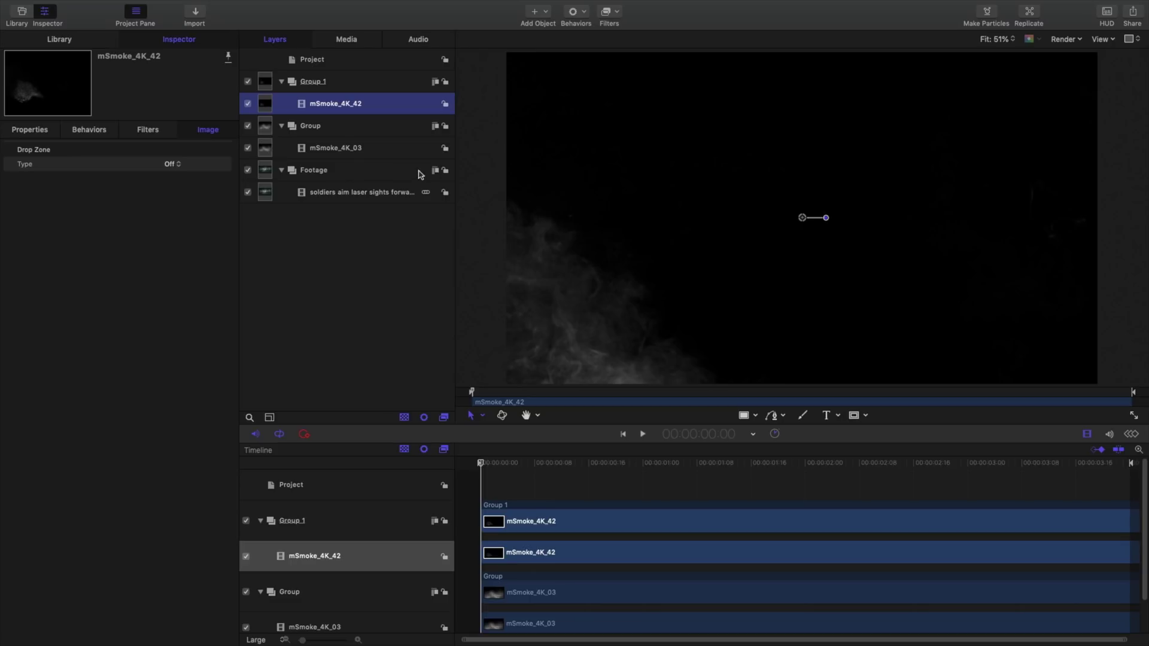
# Select mSmoke_4K_03, switch off Group 1, and toggle the Group layer off and on
pyautogui.click(357, 149)
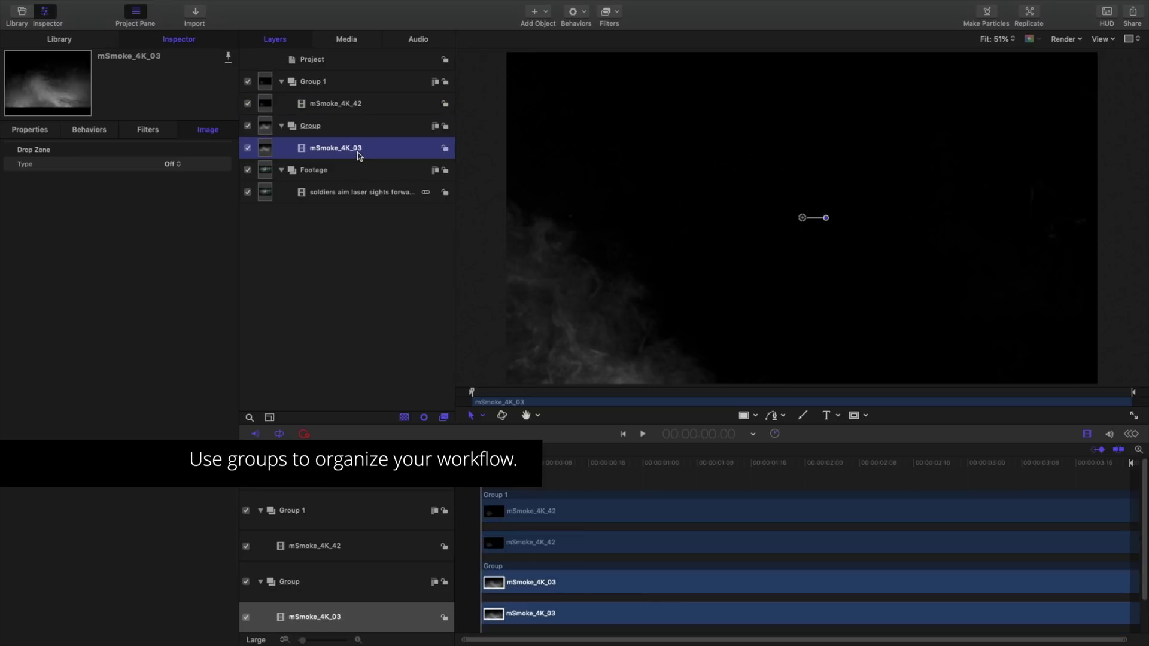
pyautogui.click(247, 82)
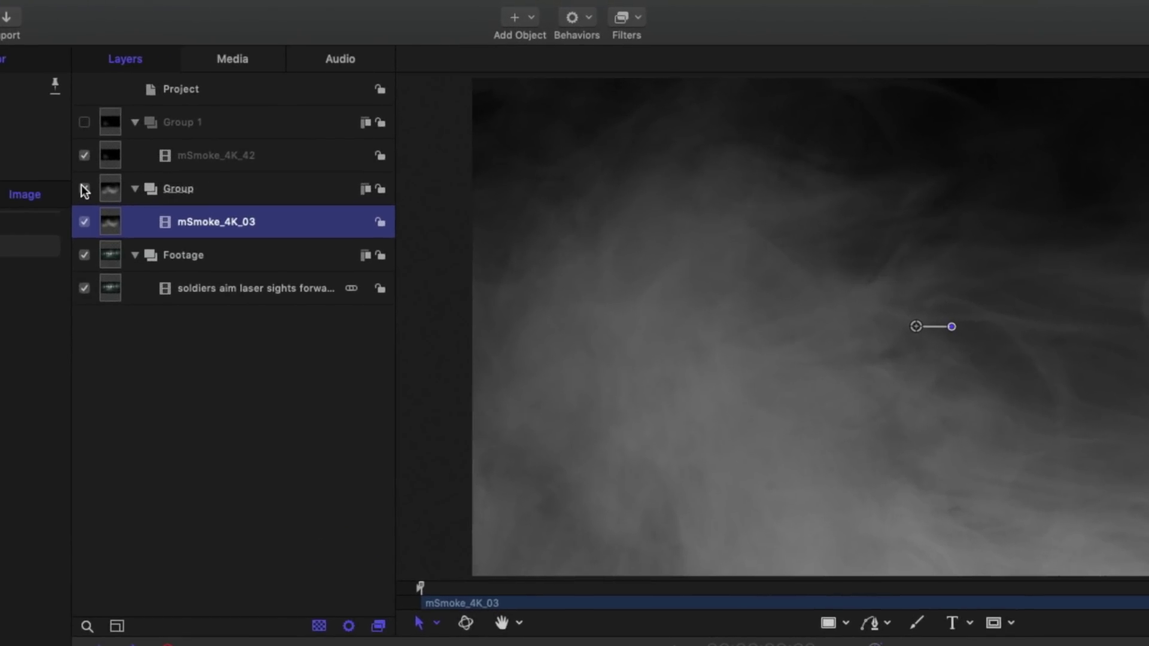
pyautogui.click(85, 189)
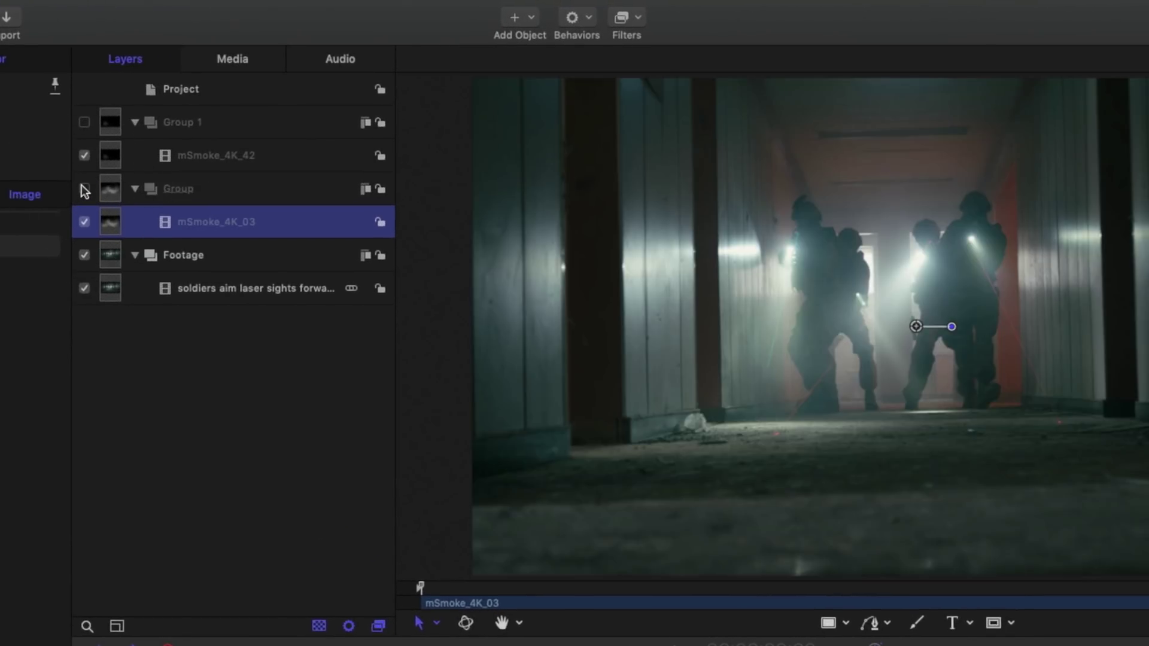
pyautogui.click(84, 189)
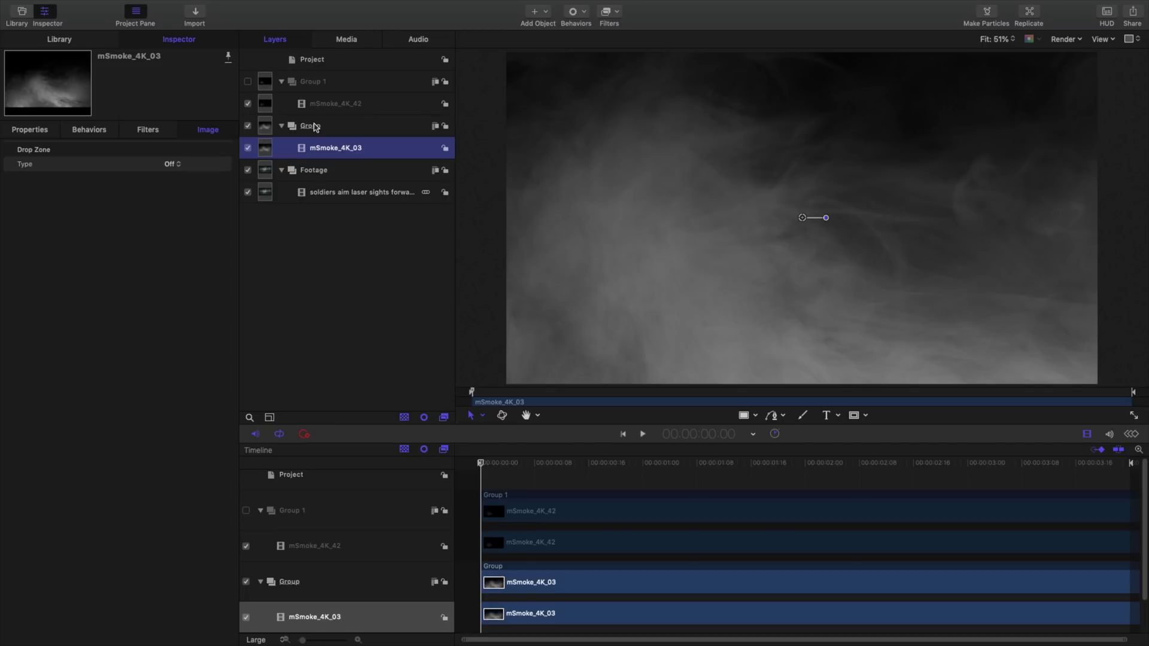
# Rename the Group layer to Atmosphere and hide it
pyautogui.click(315, 127)
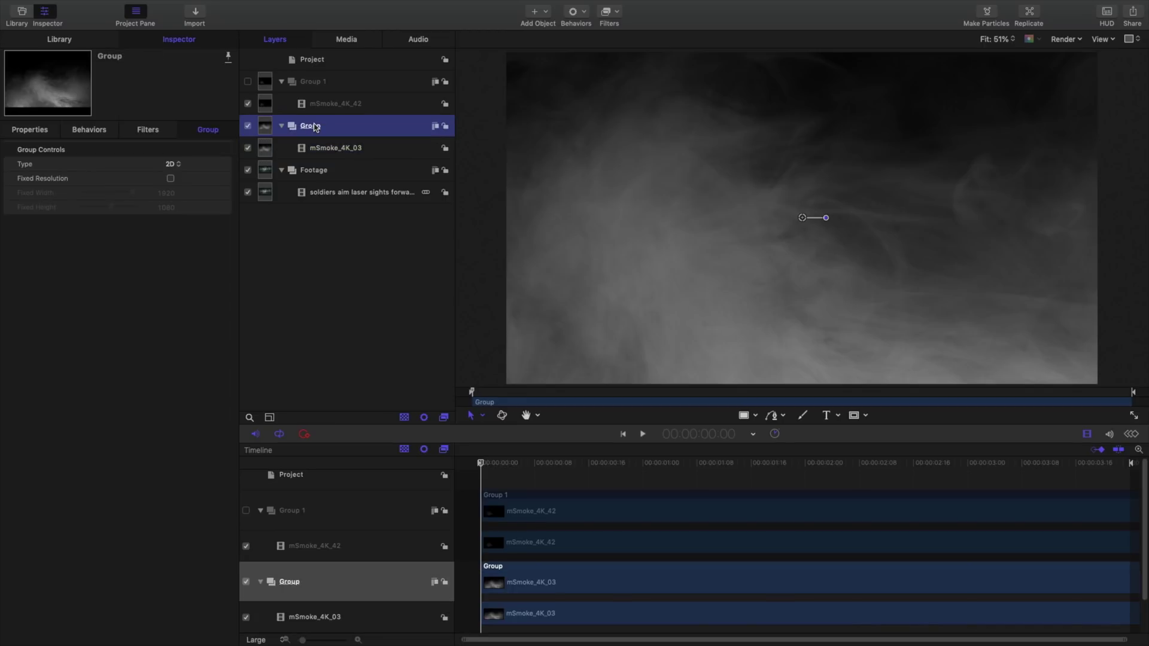
pyautogui.click(315, 126)
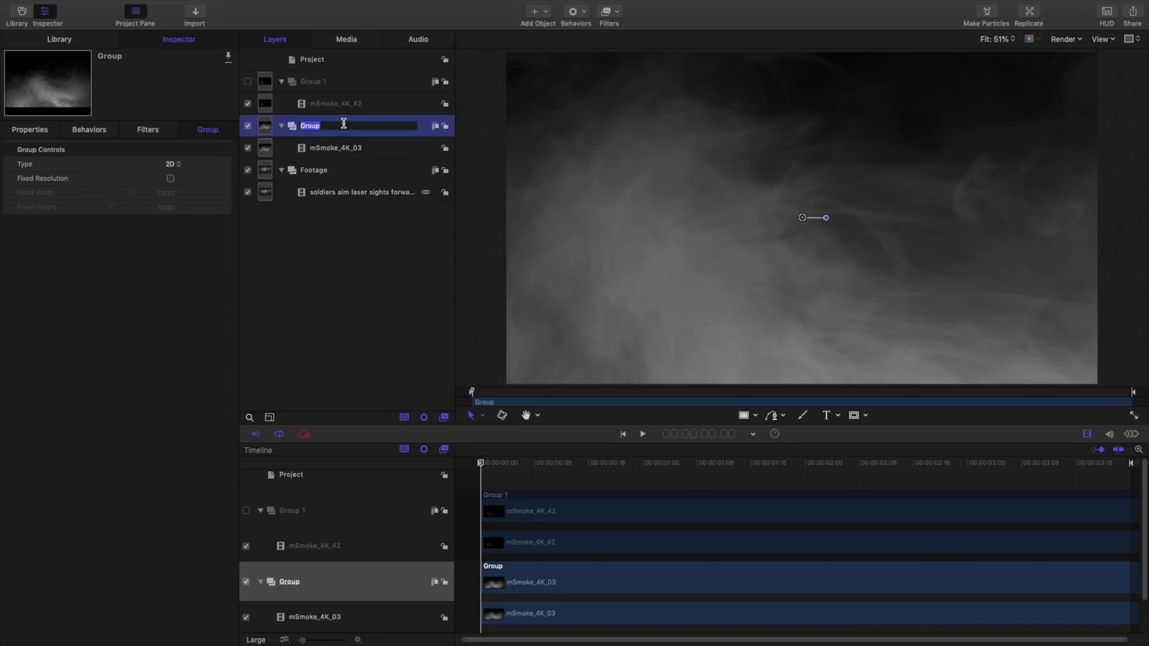
pyautogui.write('Atmosphere')
pyautogui.click(247, 126)
# Turn Group 1 back on and rename it Ceiling
pyautogui.click(248, 81)
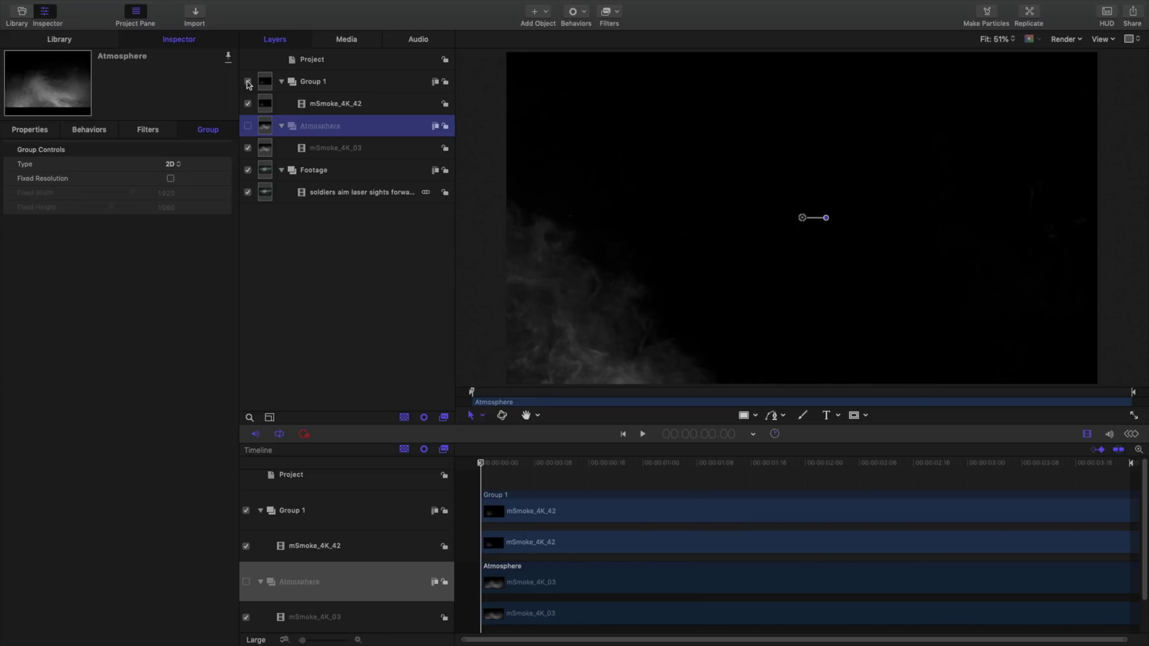
pyautogui.click(261, 84)
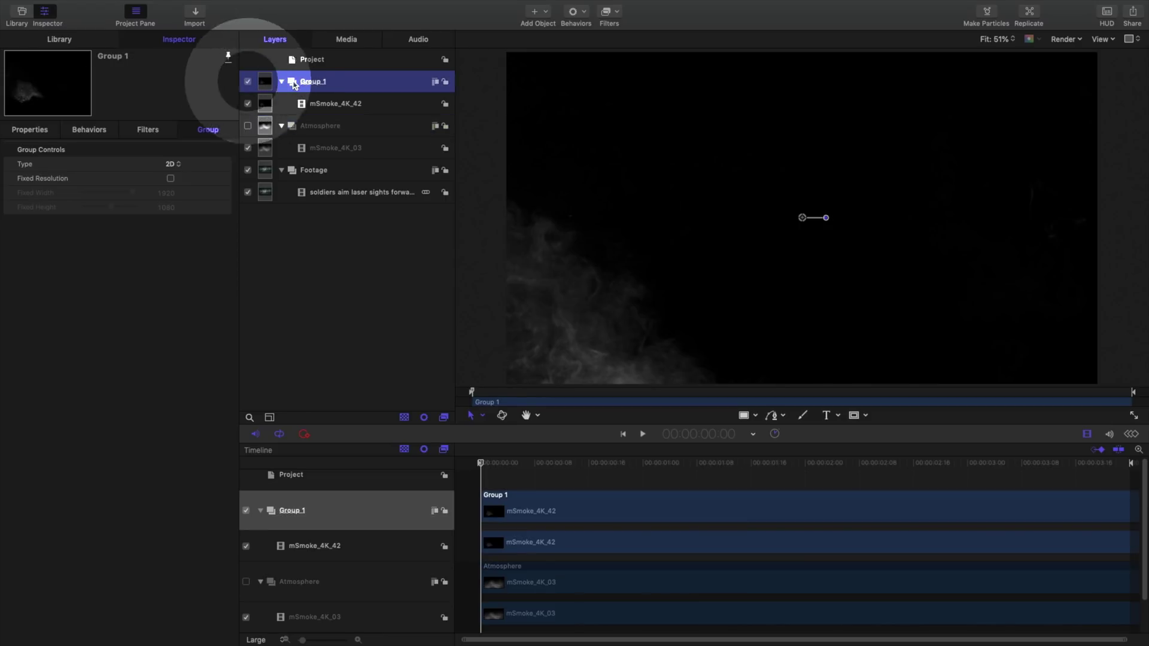
pyautogui.doubleClick(319, 82)
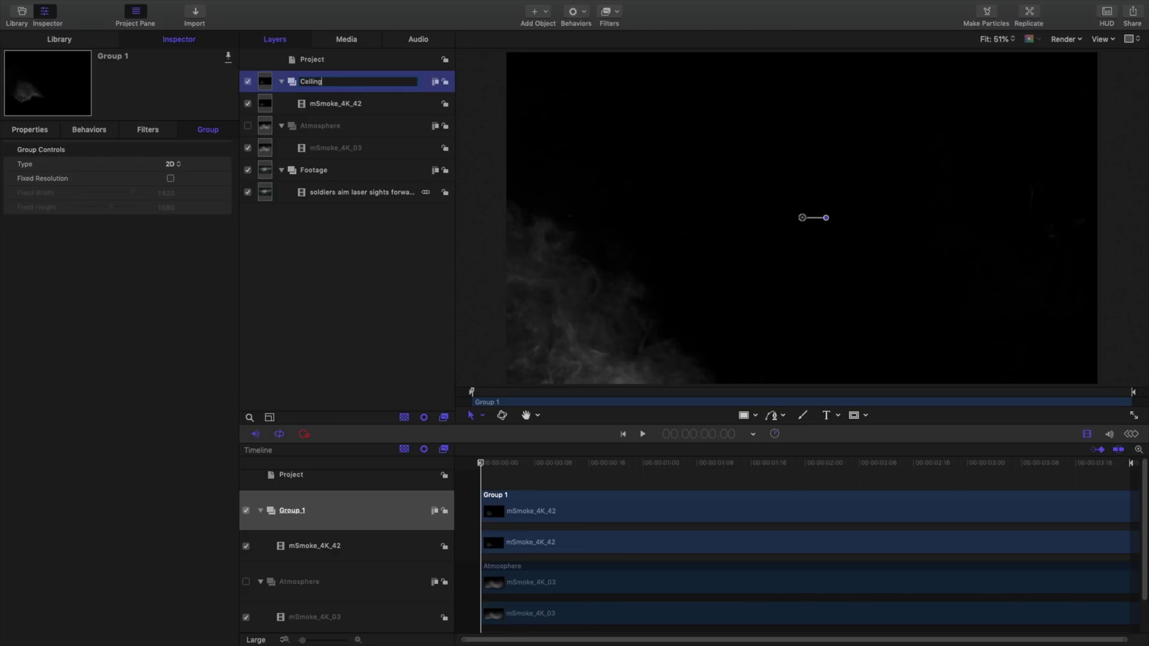
pyautogui.press('Return')
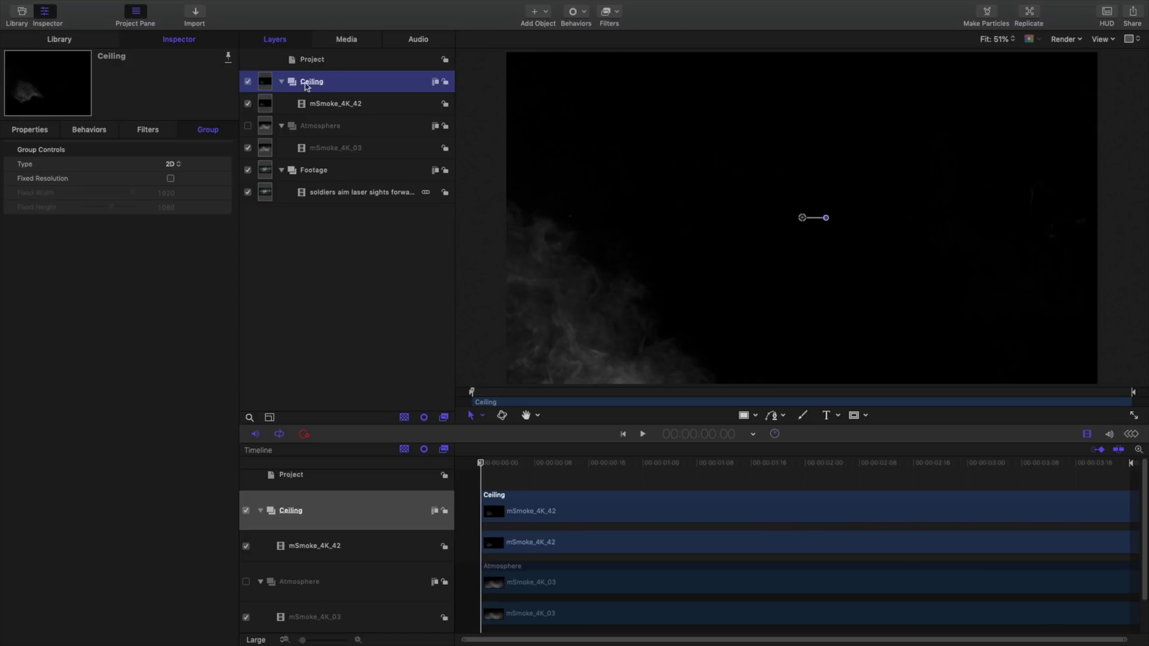
# Hide Ceiling, show Atmosphere, and set Atmosphere's blend mode to Screen
pyautogui.click(247, 82)
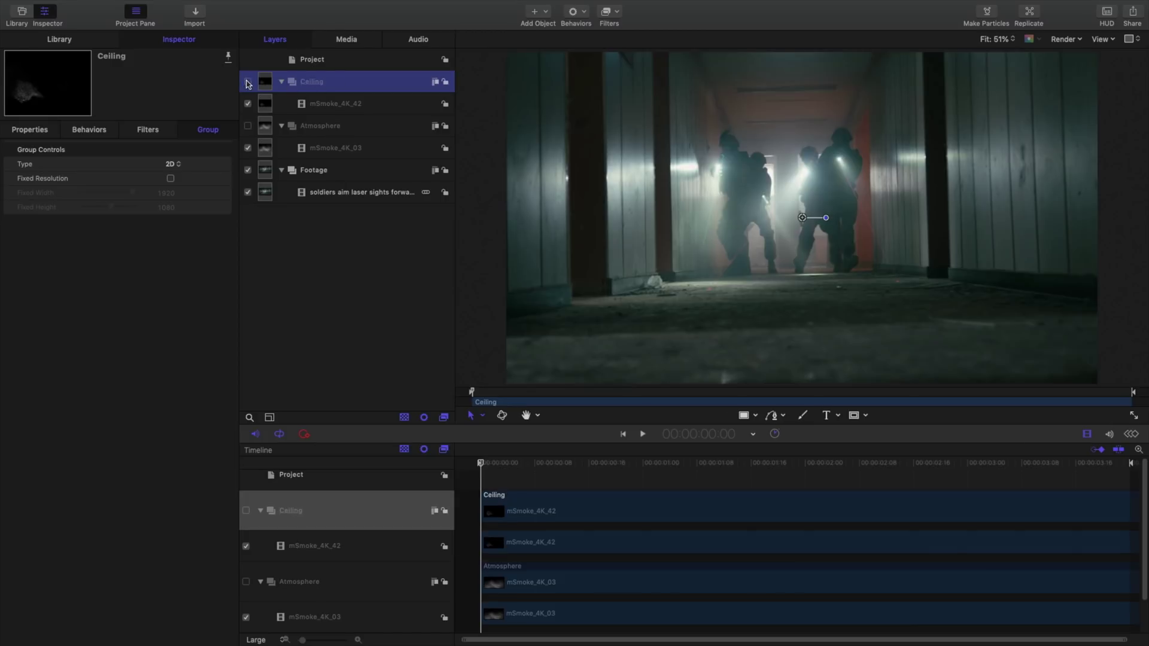
pyautogui.click(248, 126)
pyautogui.click(319, 126)
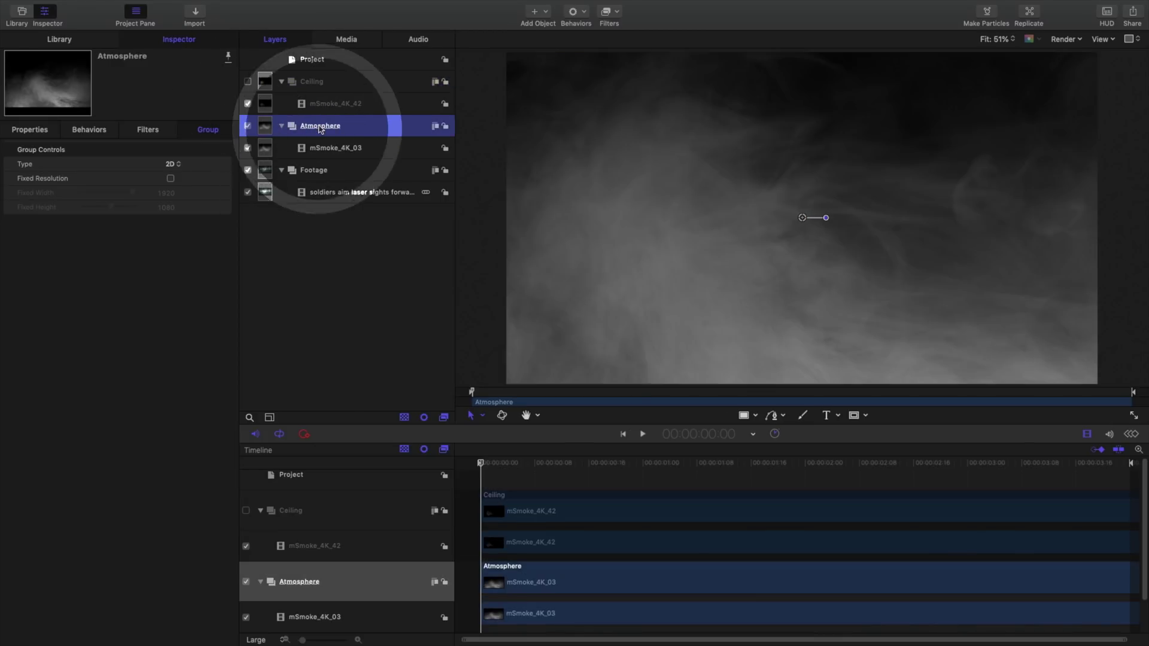
pyautogui.click(51, 132)
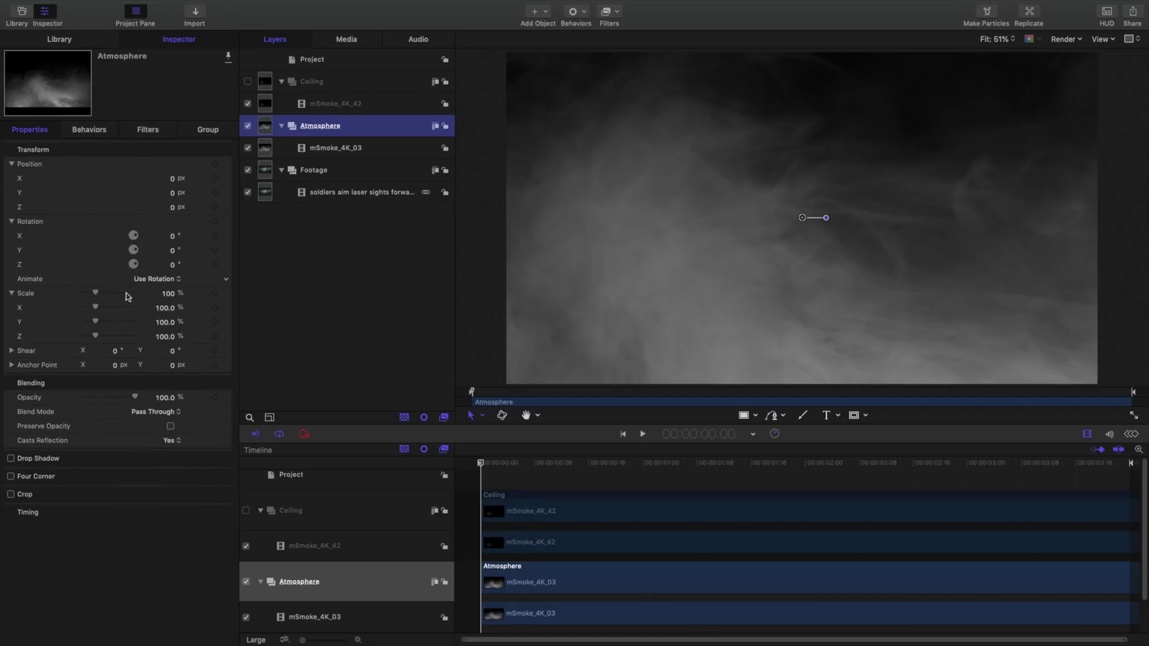
pyautogui.click(166, 412)
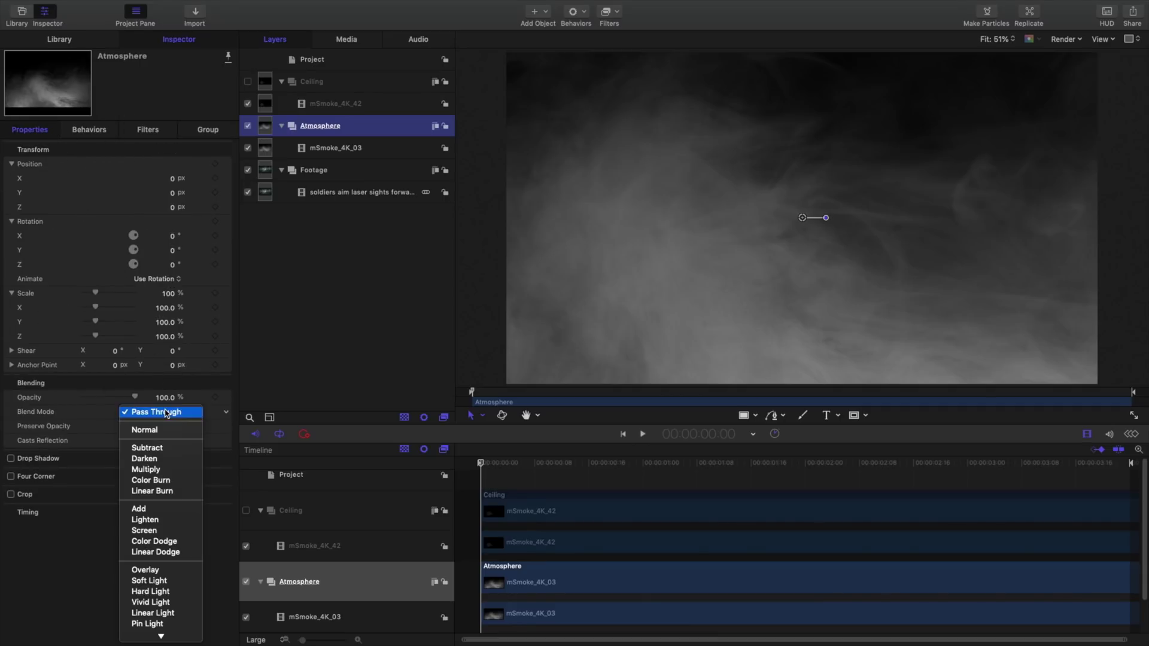
pyautogui.click(175, 530)
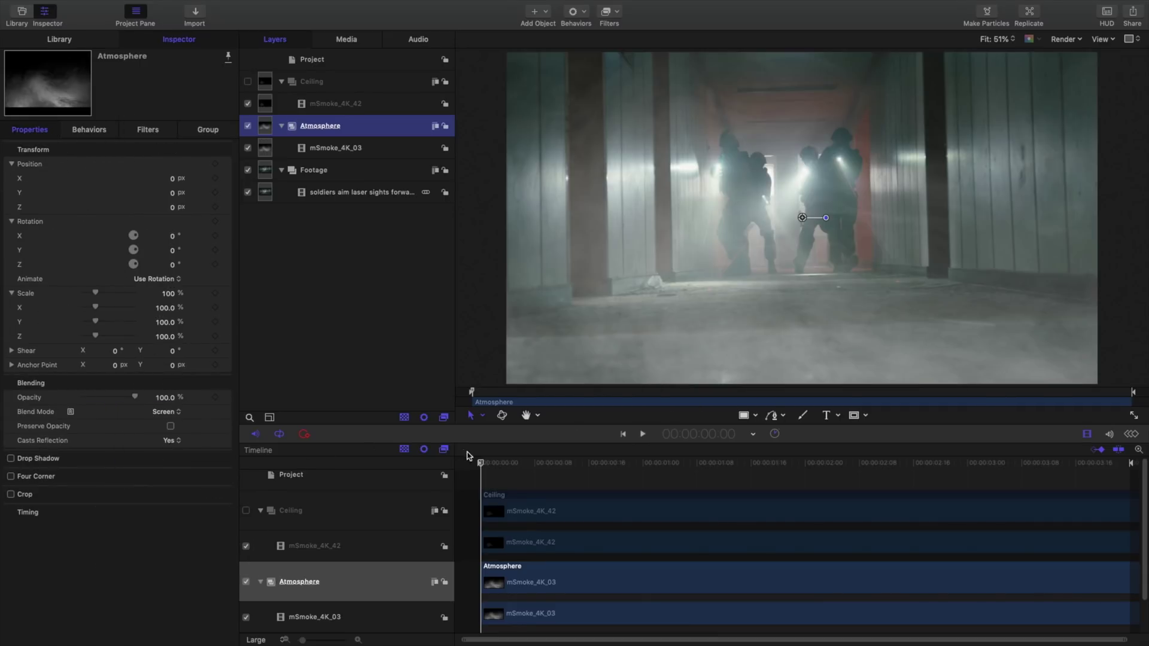
pyautogui.click(482, 464)
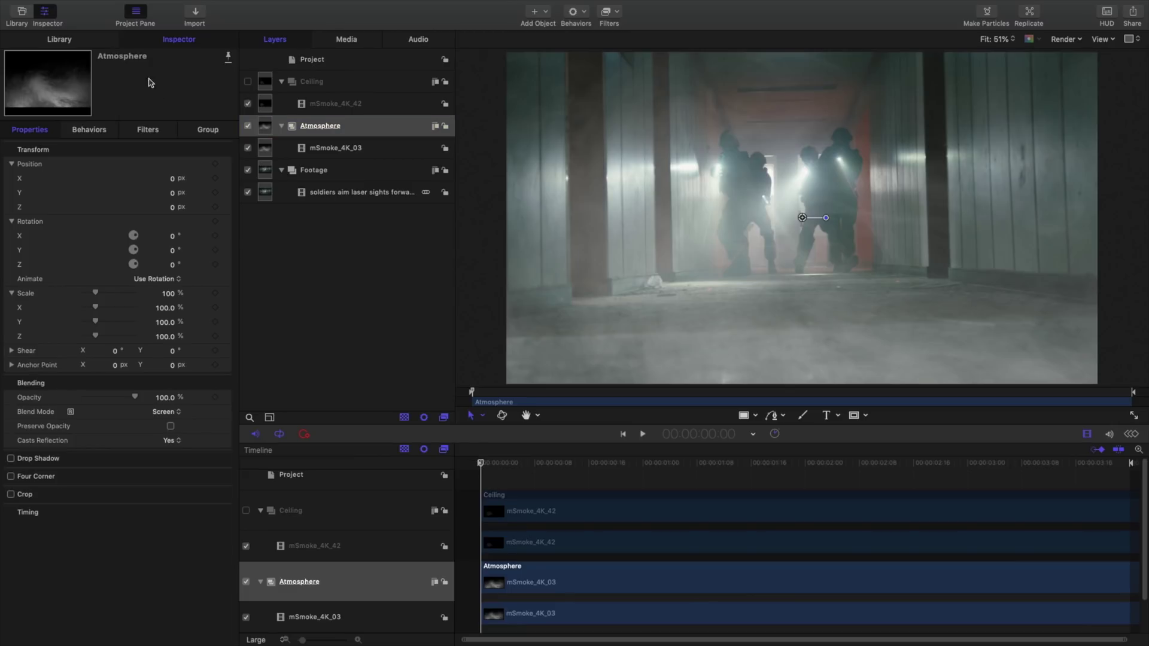
pyautogui.click(59, 39)
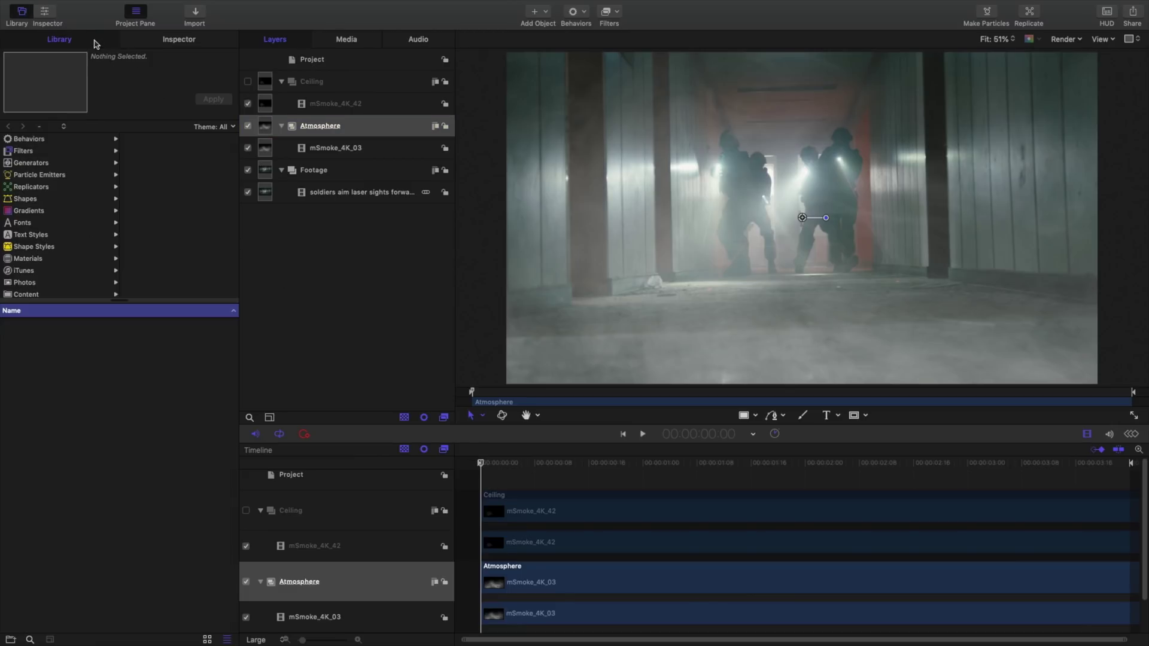
# Drag Match Move from the Motion Tracking behaviours onto the Atmosphere group and view its settings
pyautogui.click(37, 140)
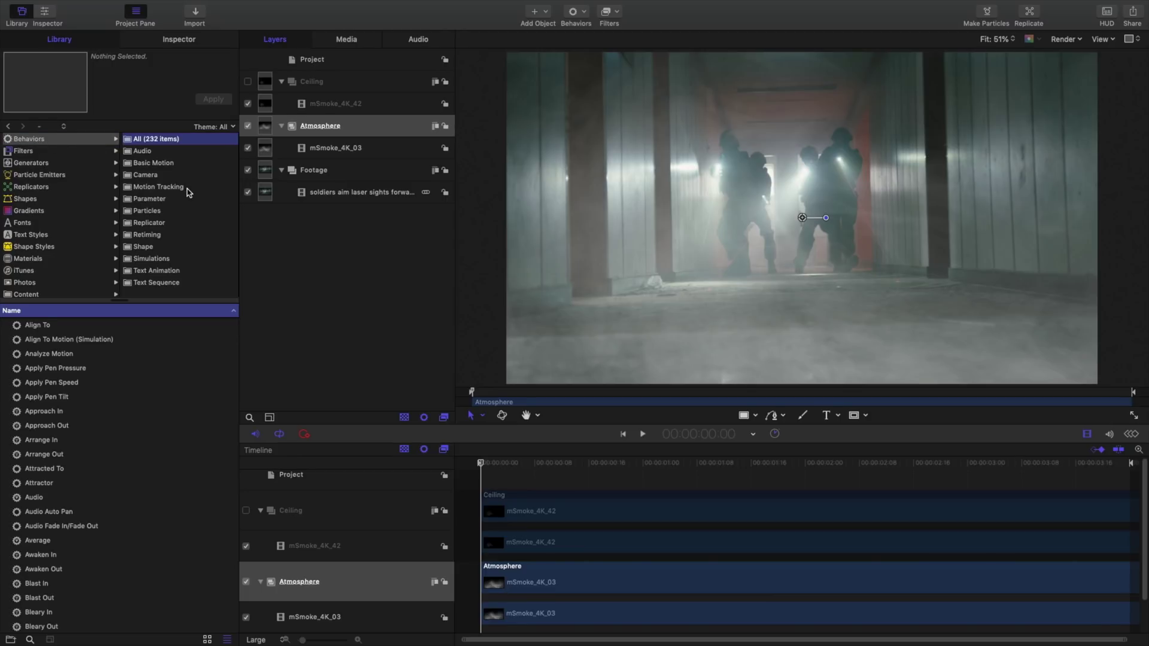
pyautogui.click(158, 187)
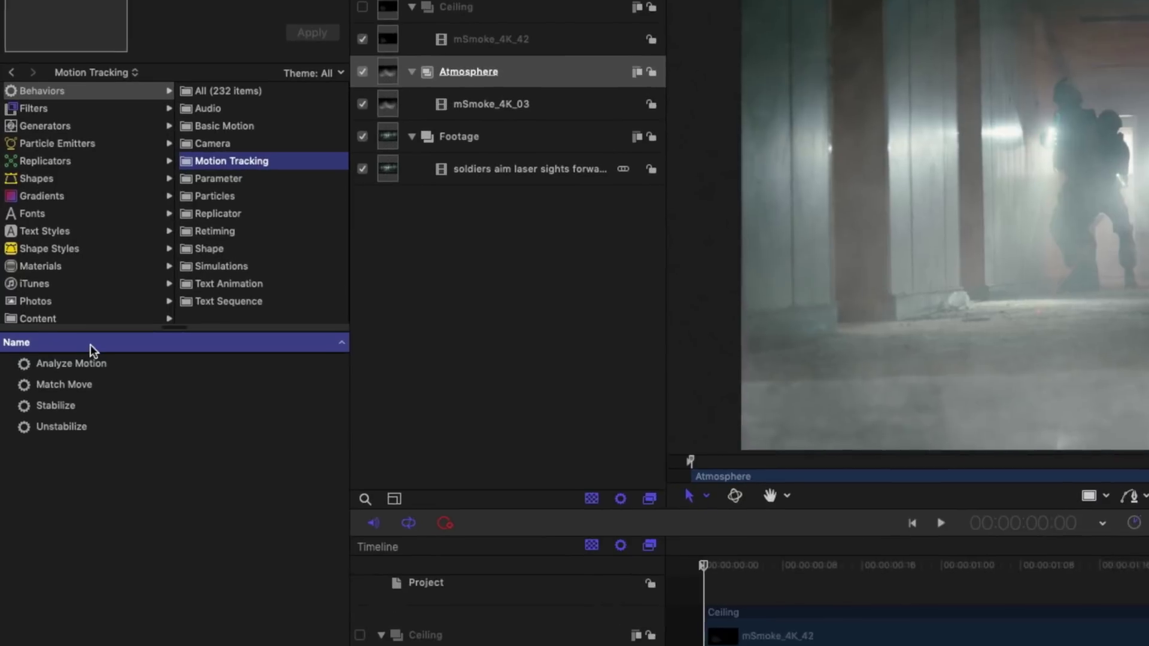
pyautogui.click(65, 340)
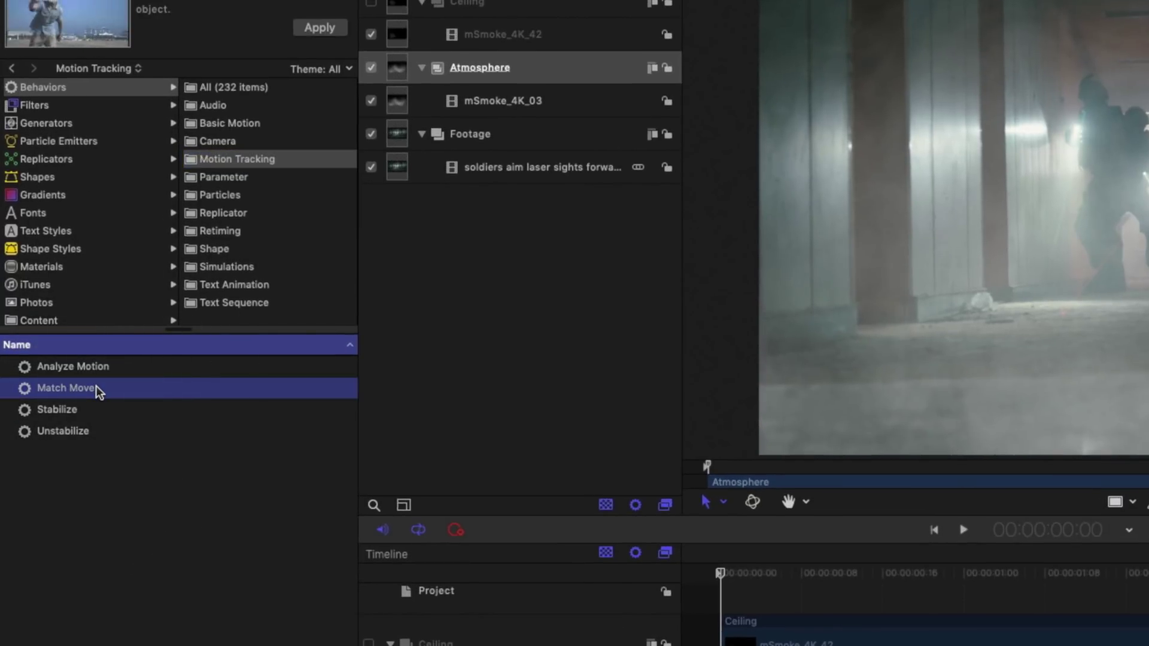
pyautogui.moveTo(96, 390); pyautogui.dragTo(464, 78)
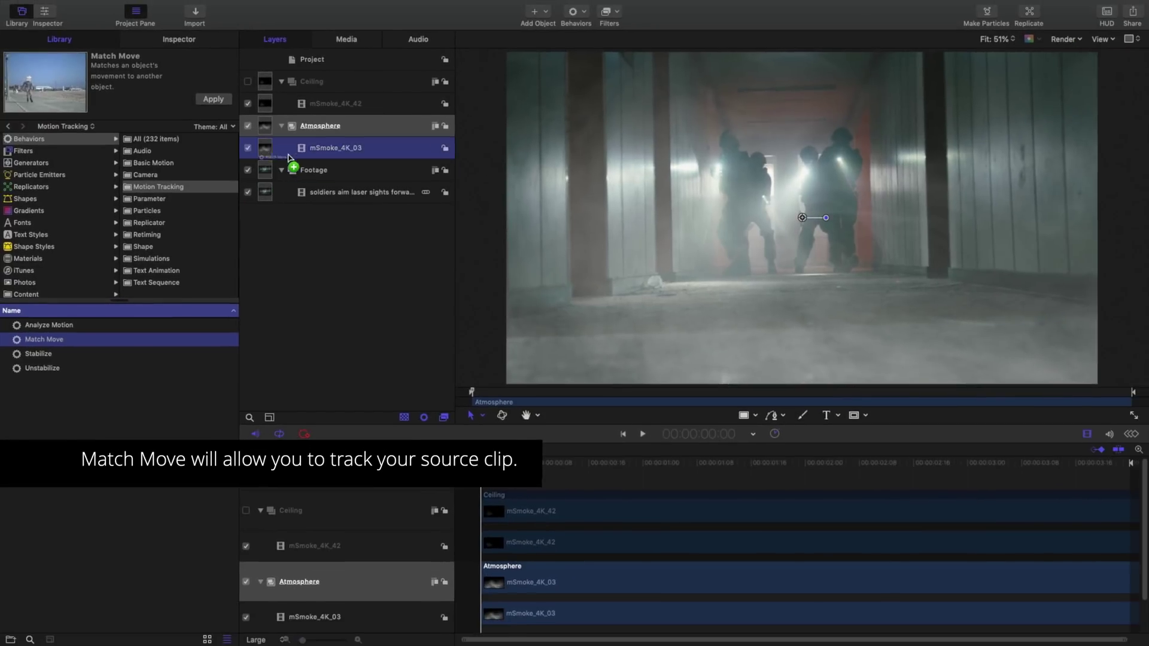
pyautogui.moveTo(321, 129); pyautogui.dragTo(321, 130)
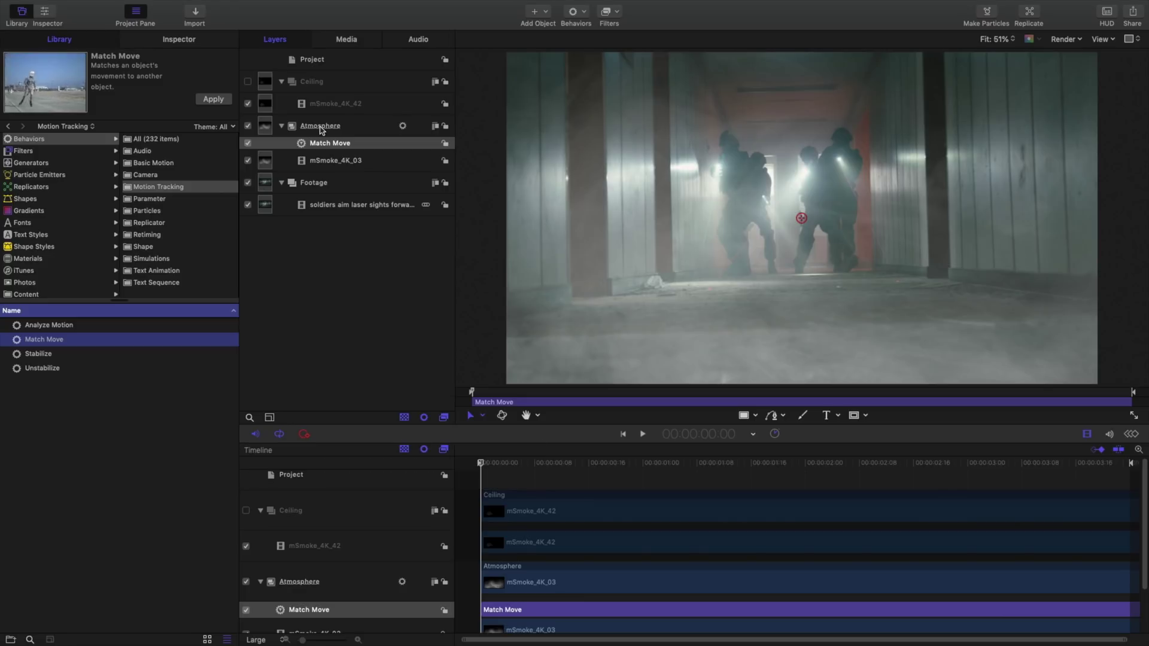
pyautogui.click(194, 38)
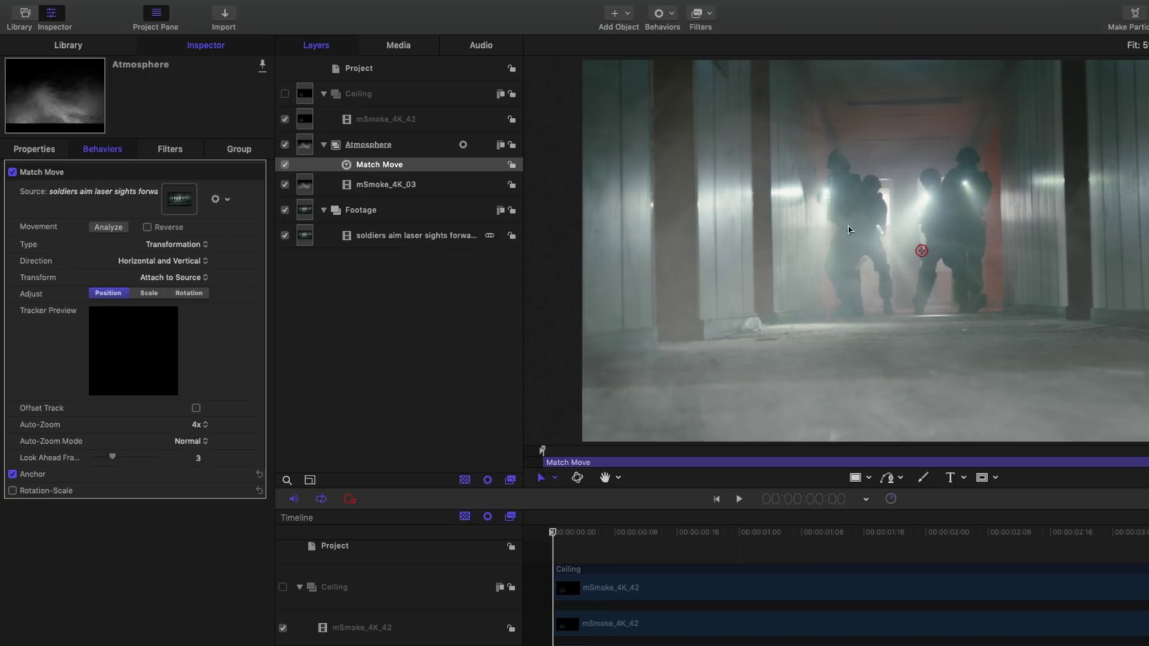
# Lower the tracking anchor, analyse the soldiers footage, then play back and return to the first frame
pyautogui.moveTo(921, 251); pyautogui.dragTo(933, 374)
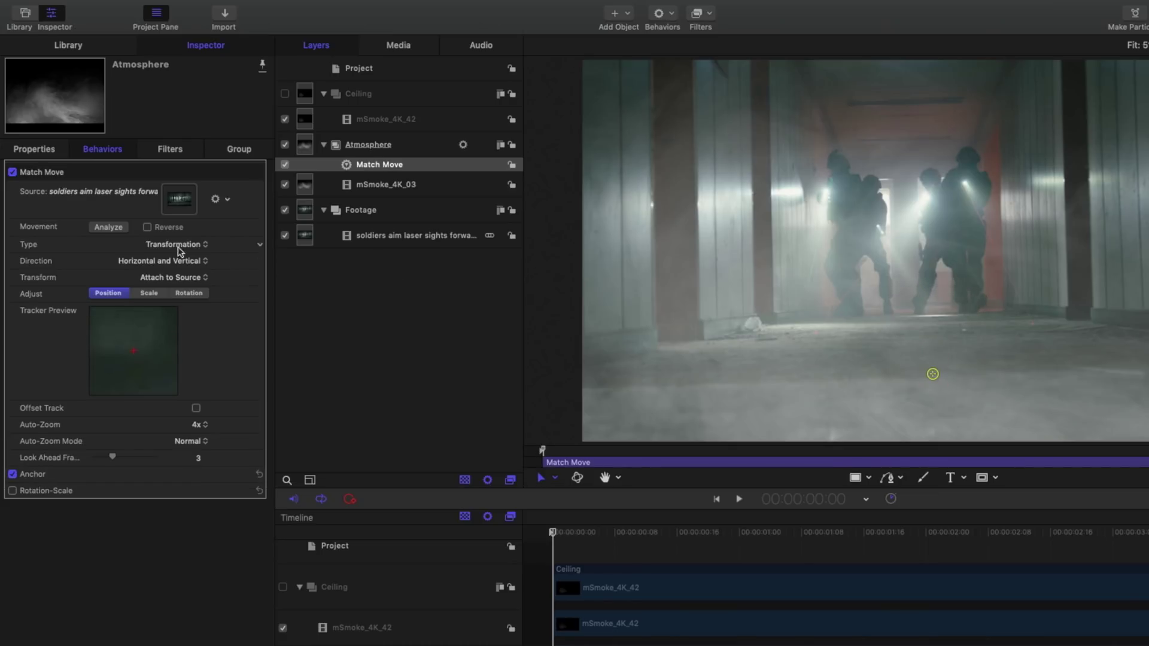
pyautogui.click(108, 228)
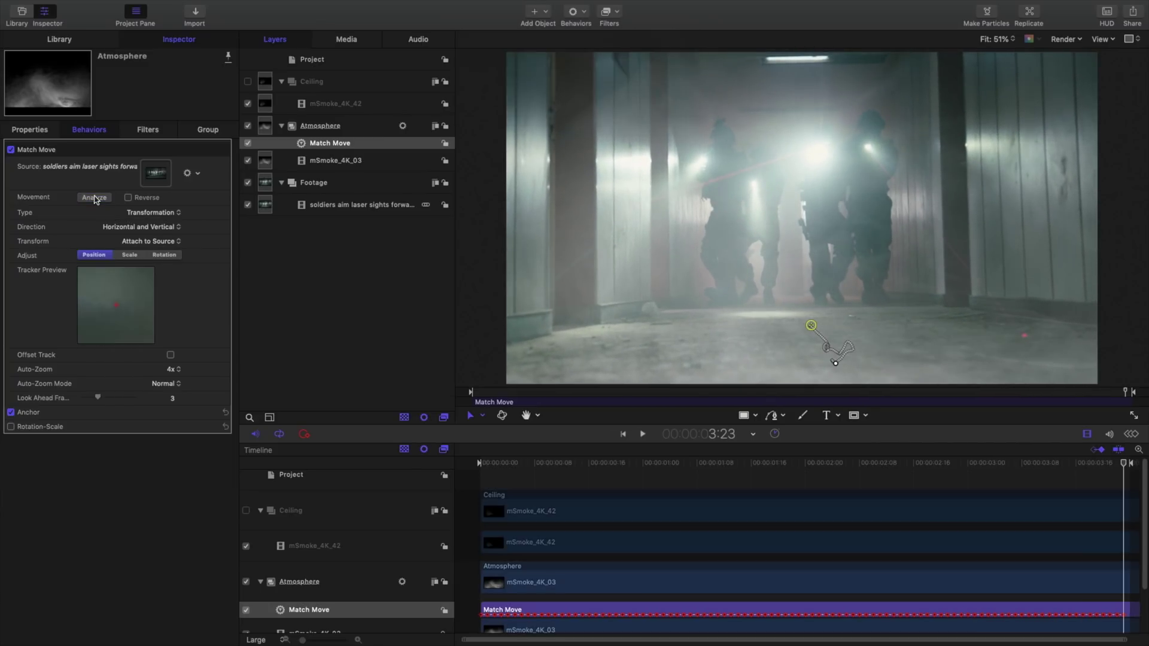
pyautogui.press('space')
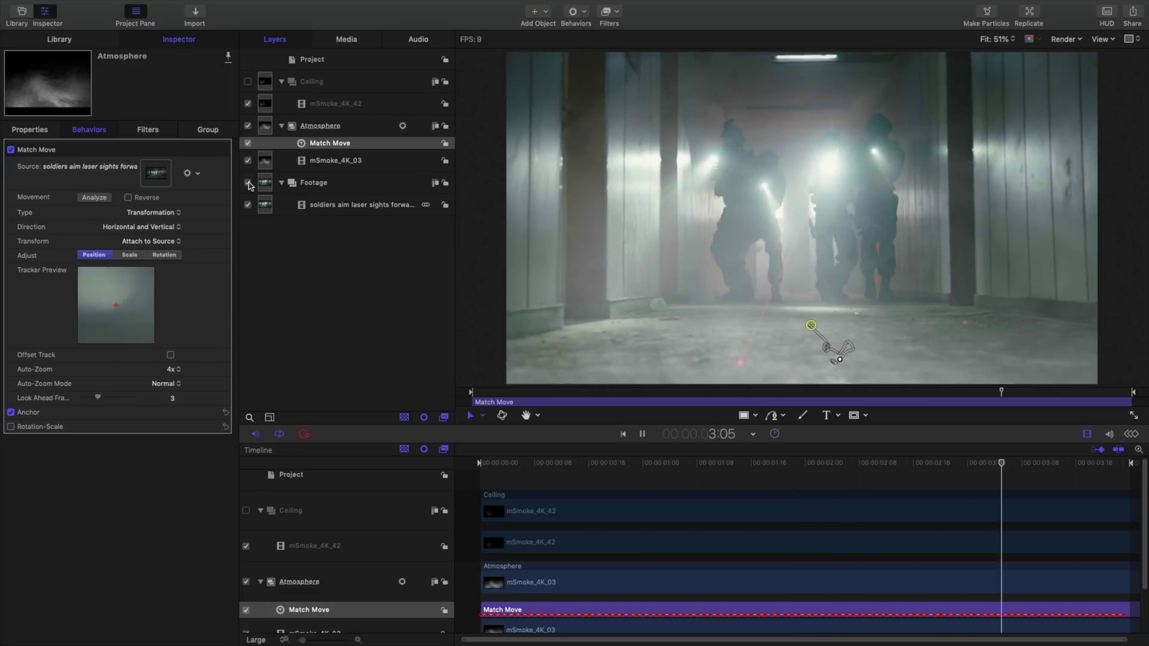
pyautogui.press('space')
pyautogui.press('Home')
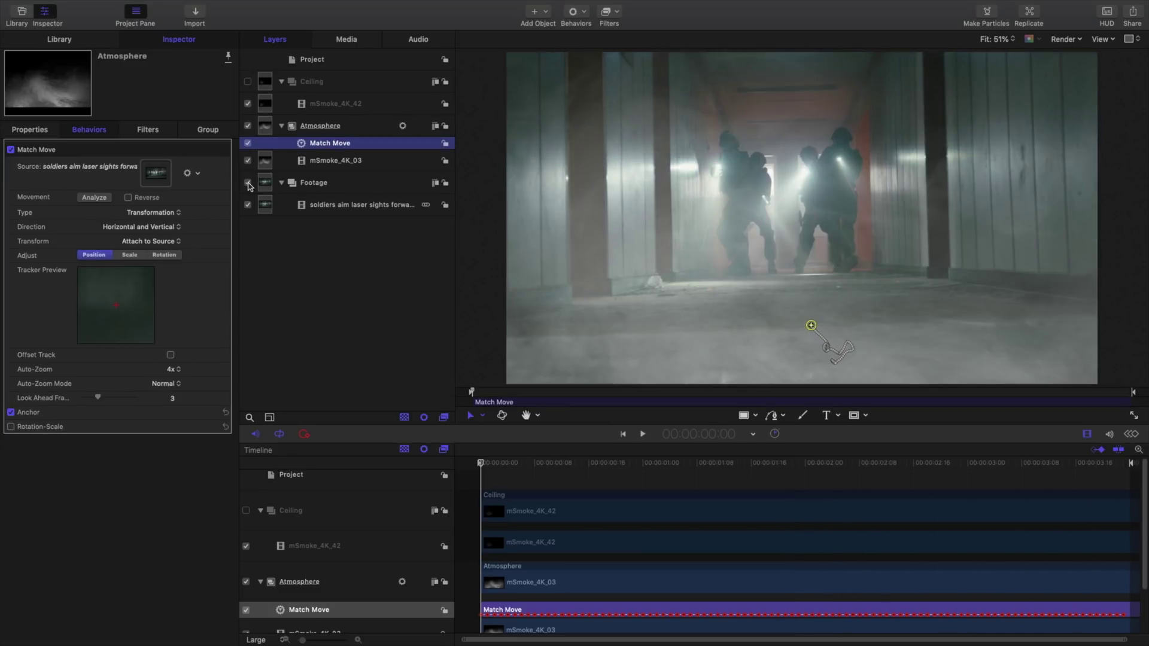
# Scale mSmoke_4K_03 to 55% and switch off the Atmosphere group's visibility
pyautogui.click(368, 161)
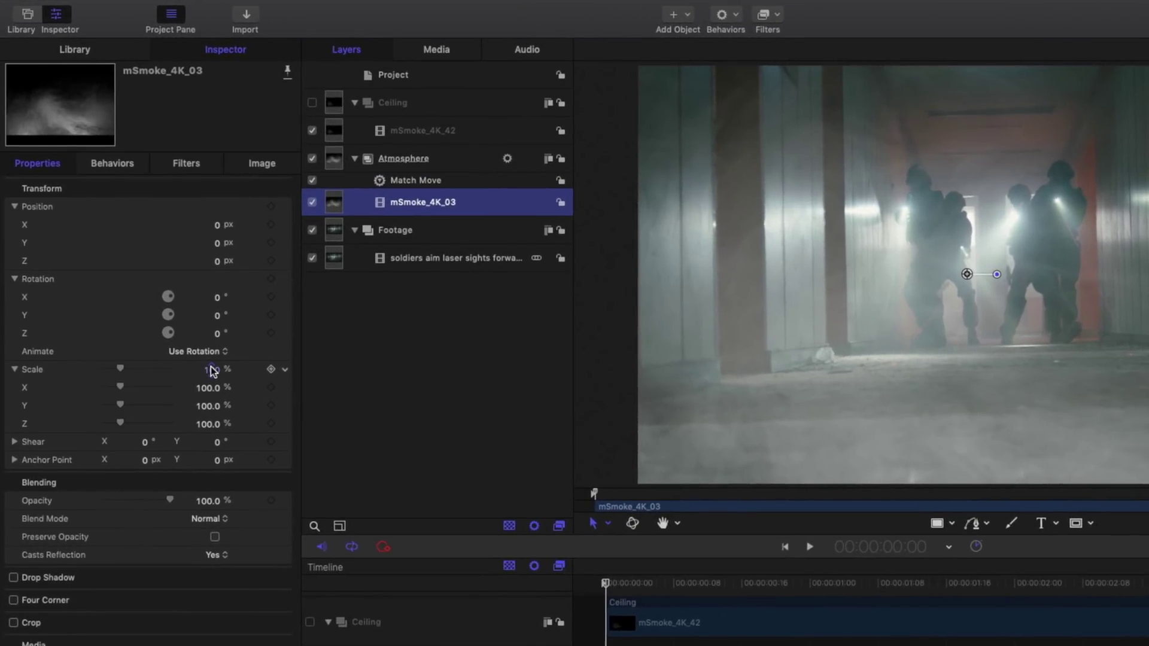
pyautogui.click(169, 294)
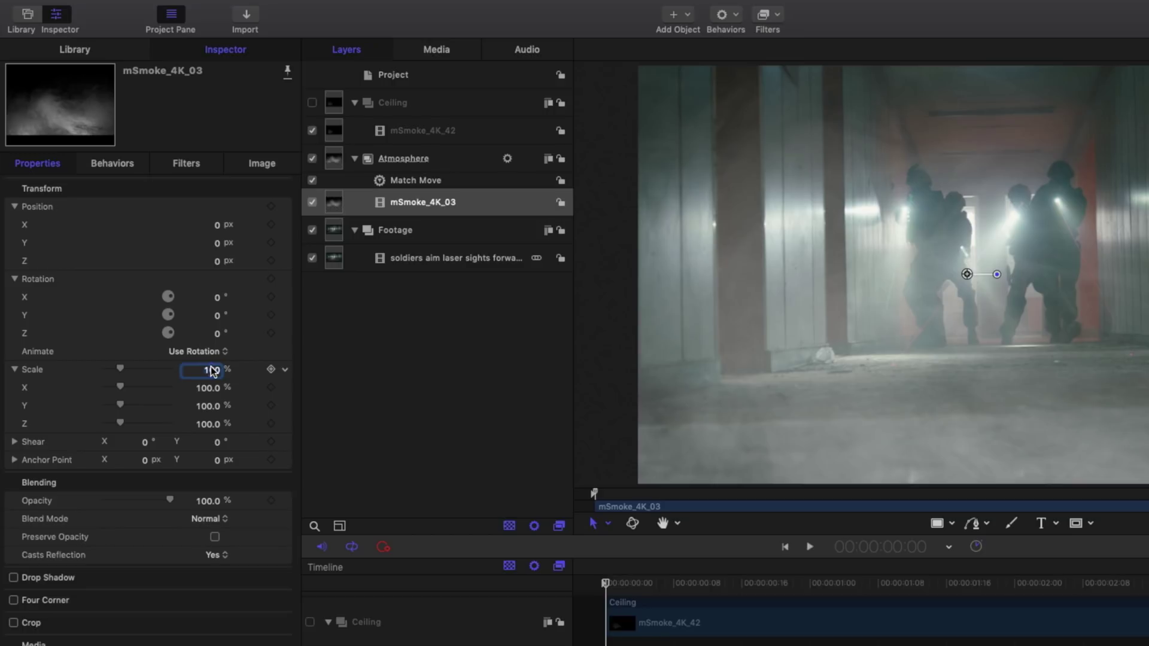
pyautogui.write('55')
pyautogui.press('Return')
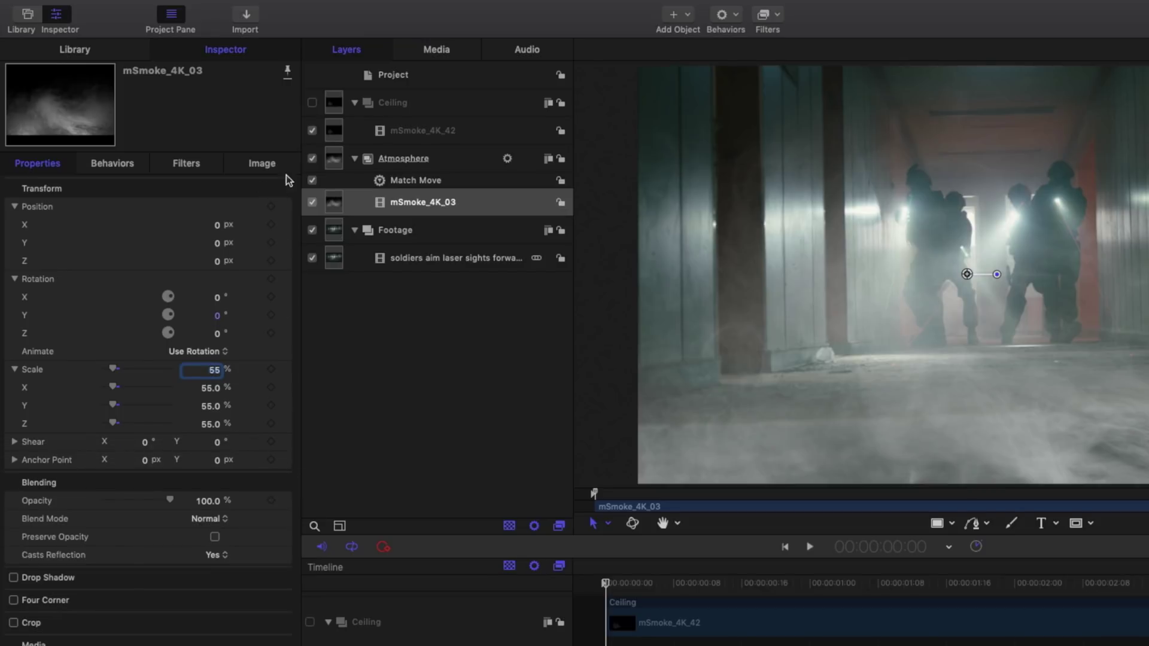
pyautogui.click(312, 159)
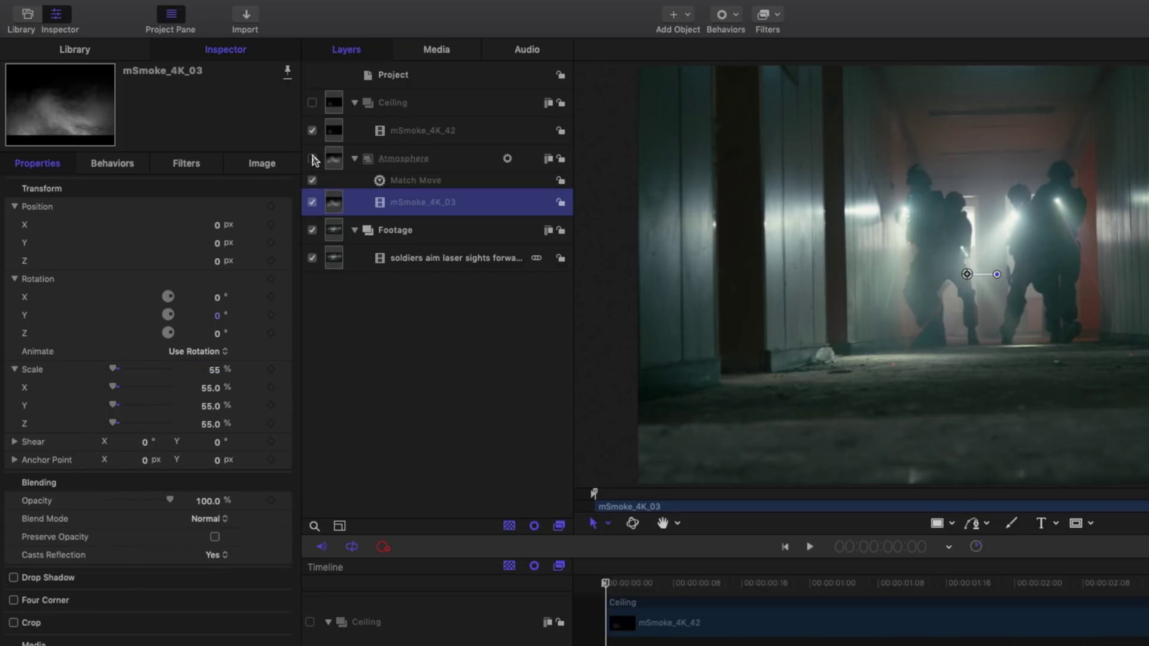
# Make the Ceiling group visible with Screen blend mode and preview it
pyautogui.click(354, 158)
pyautogui.click(312, 103)
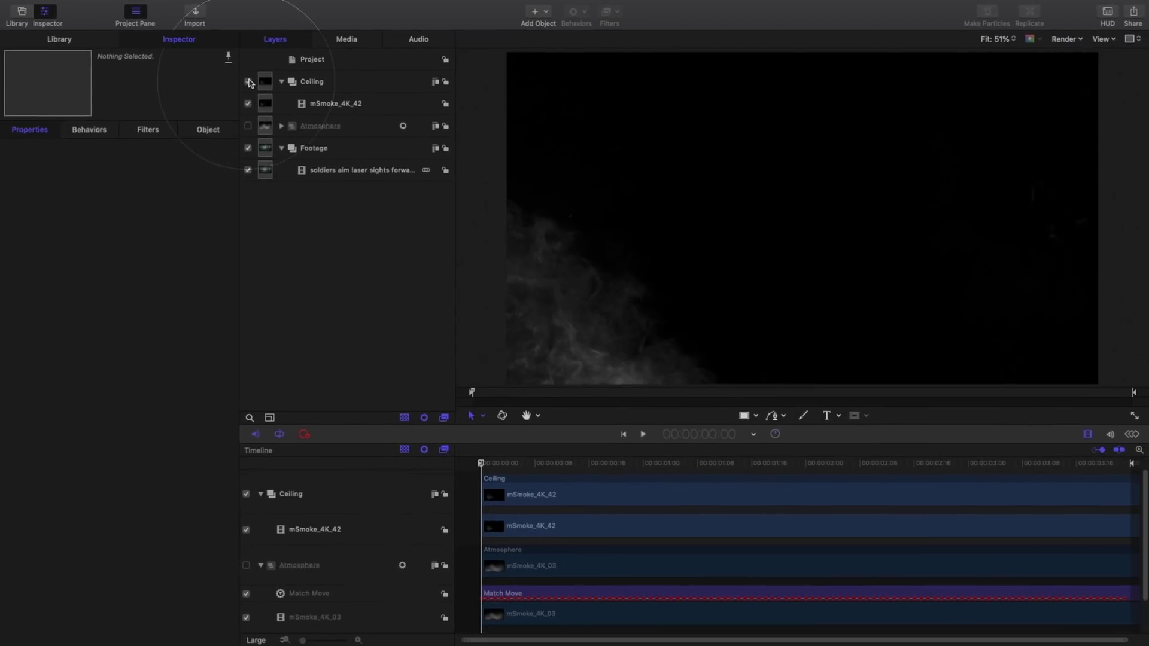
pyautogui.click(333, 82)
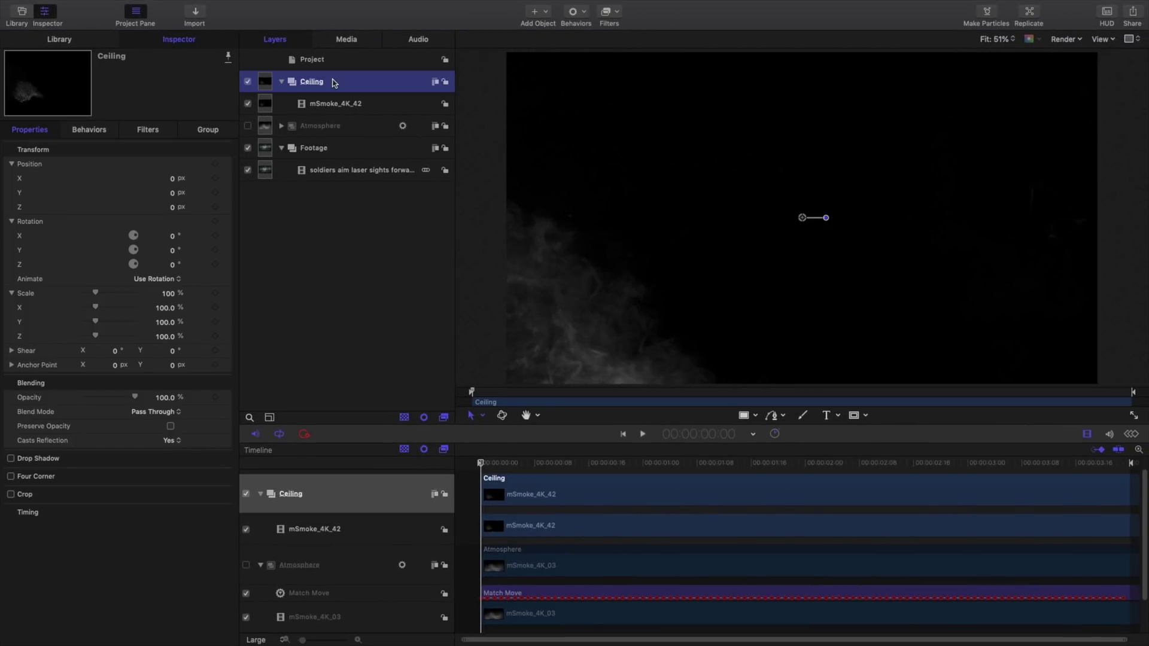
pyautogui.click(155, 412)
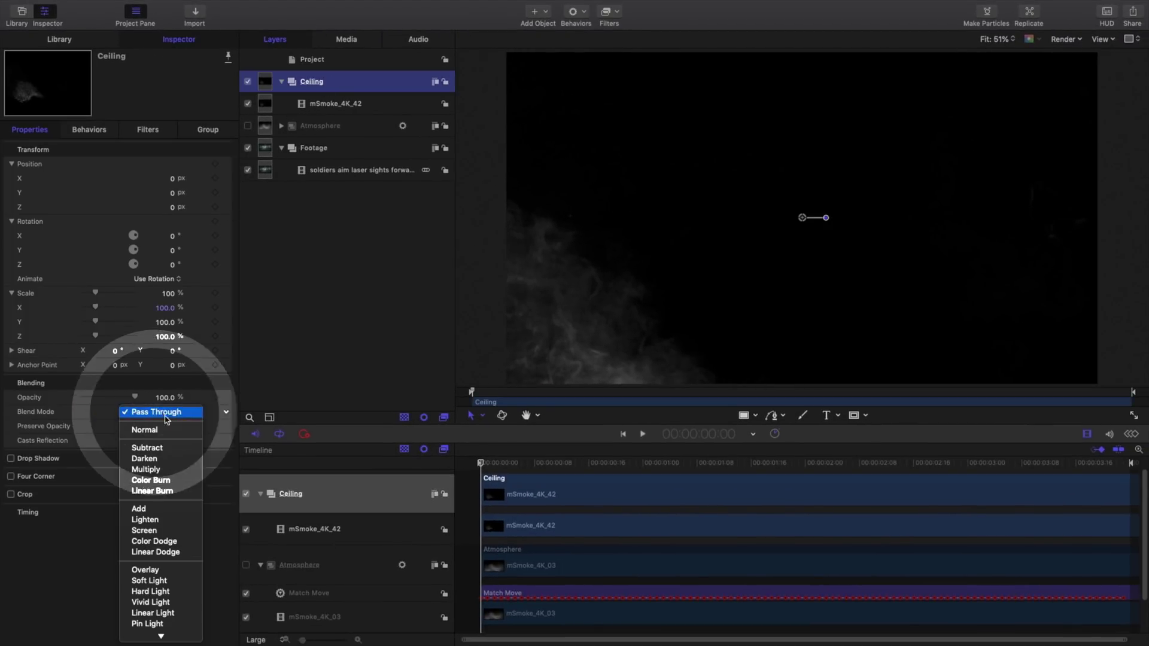
pyautogui.click(144, 530)
pyautogui.press('space')
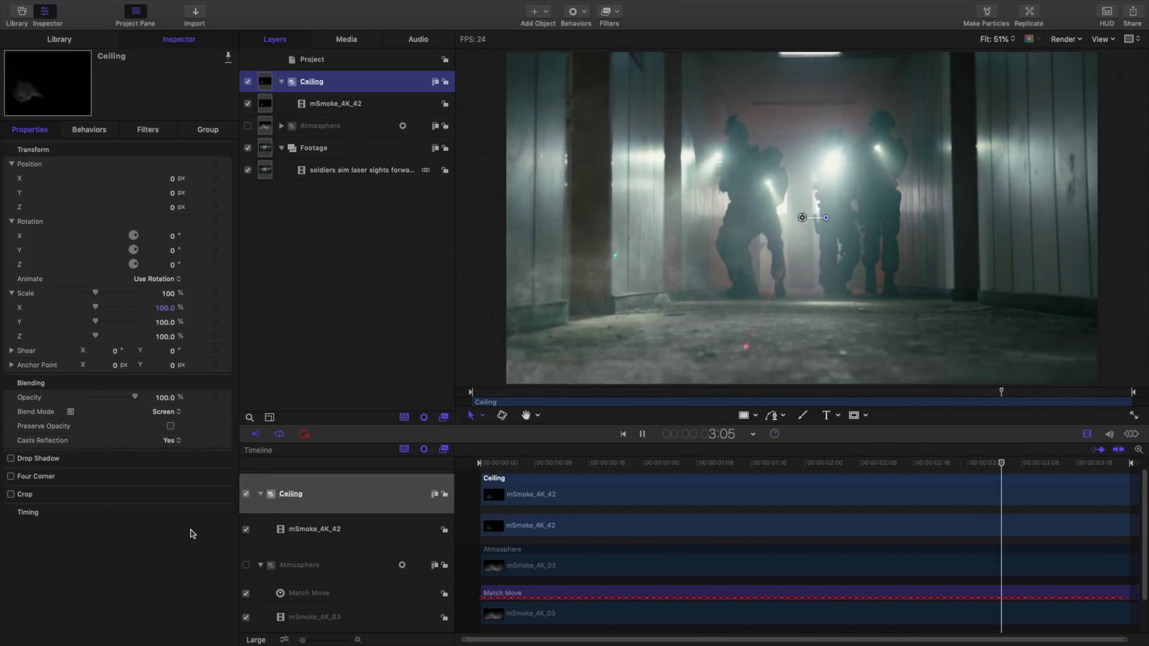
pyautogui.press('space')
pyautogui.press('Home')
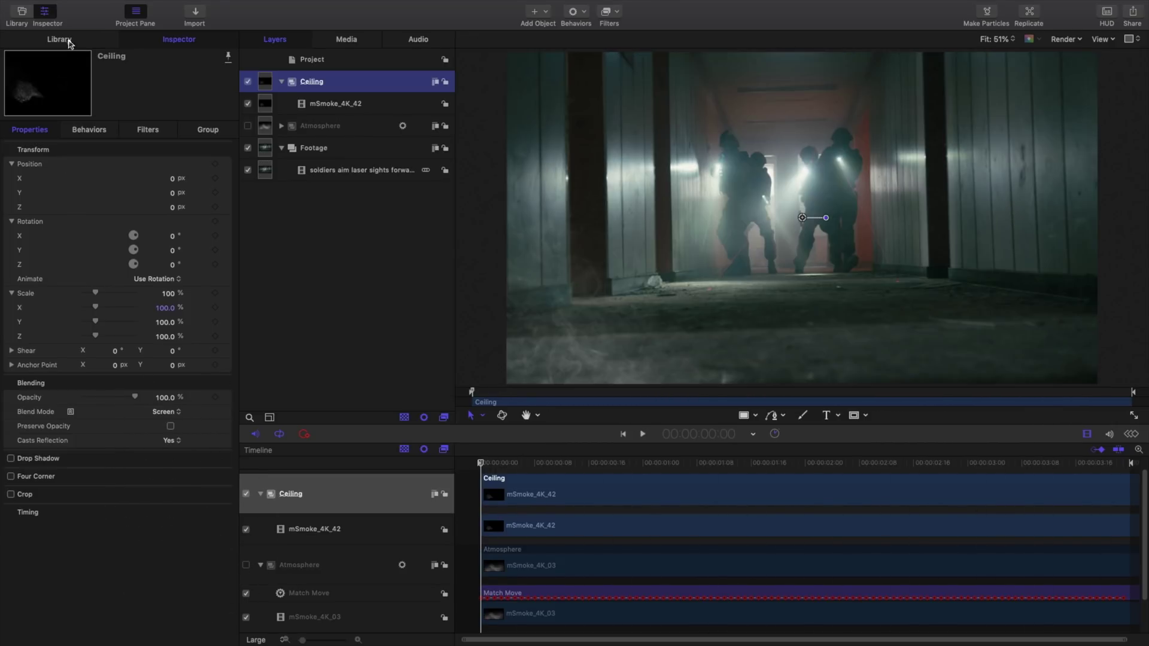
# Apply the Match Move behaviour to the Ceiling group and view its settings
pyautogui.click(59, 39)
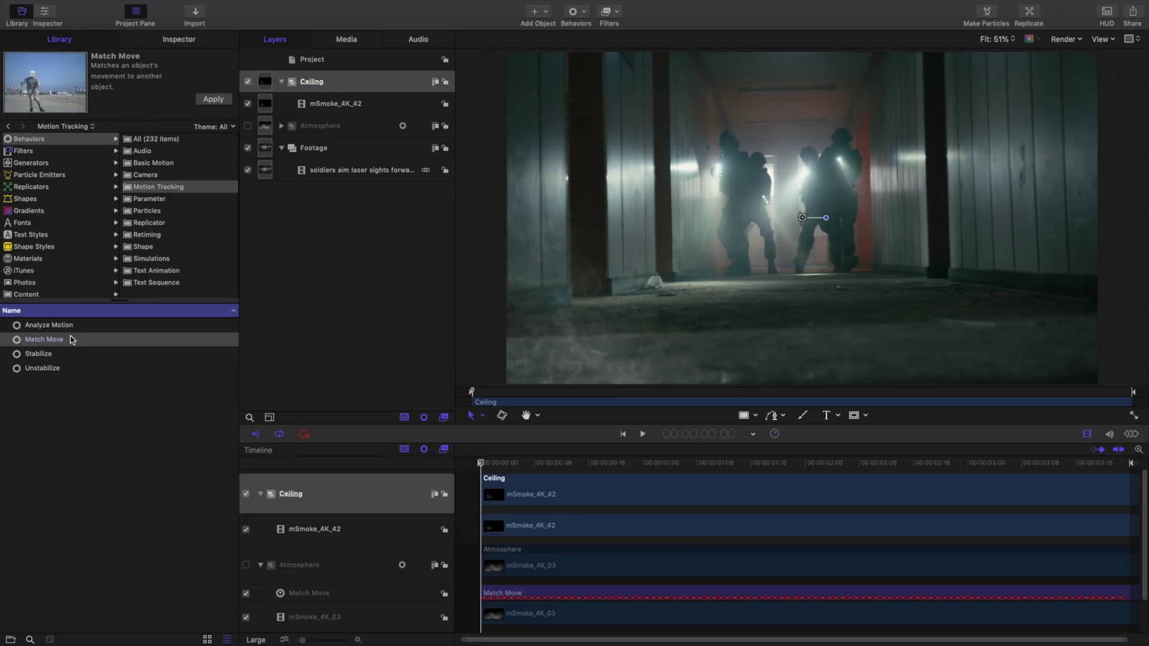
pyautogui.moveTo(70, 340); pyautogui.dragTo(324, 85)
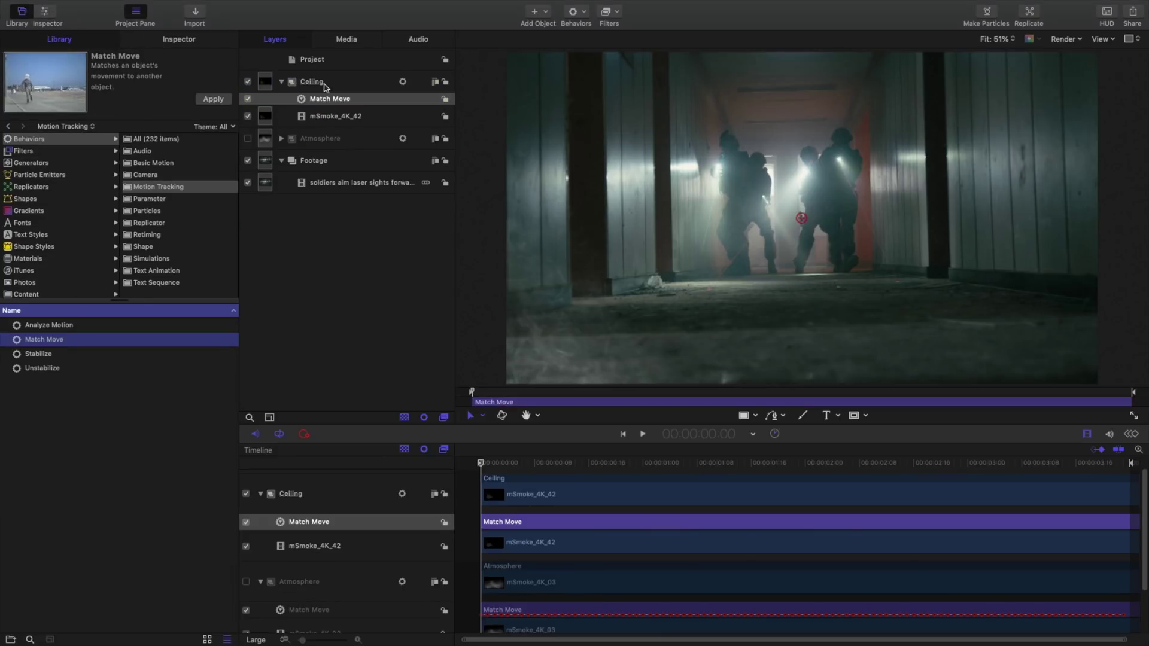
pyautogui.click(205, 43)
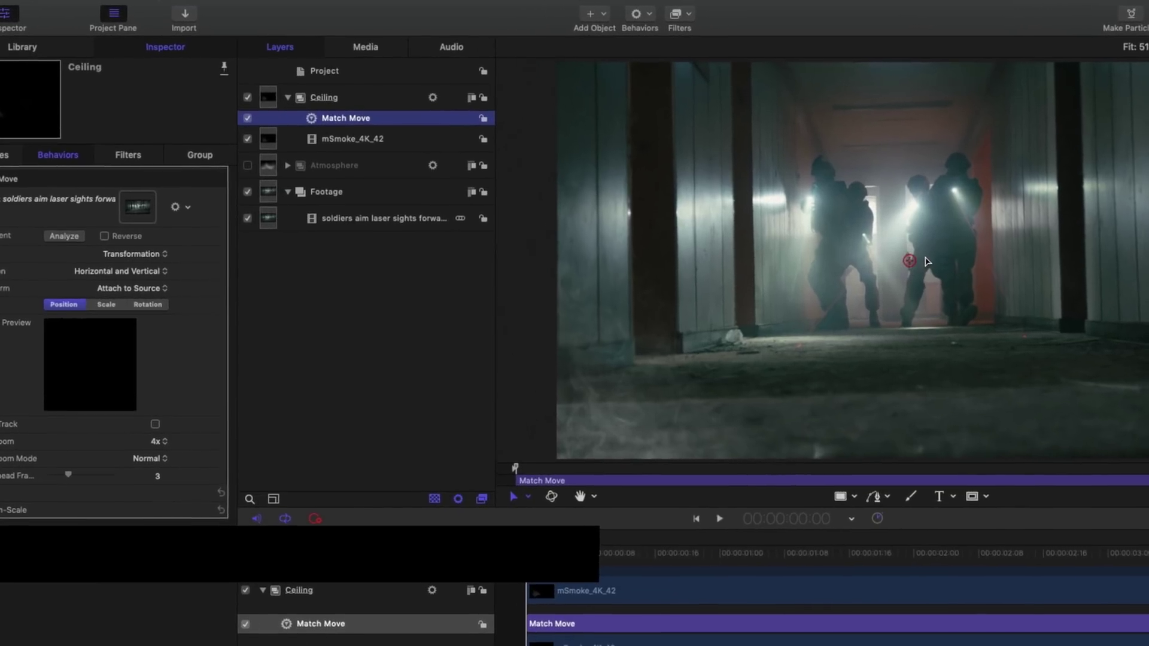
# Place the tracker on the corridor ceiling, analyse and review it, then hide Footage and select mSmoke_4K_42
pyautogui.moveTo(801, 218); pyautogui.dragTo(746, 107)
pyautogui.moveTo(846, 127); pyautogui.dragTo(834, 107)
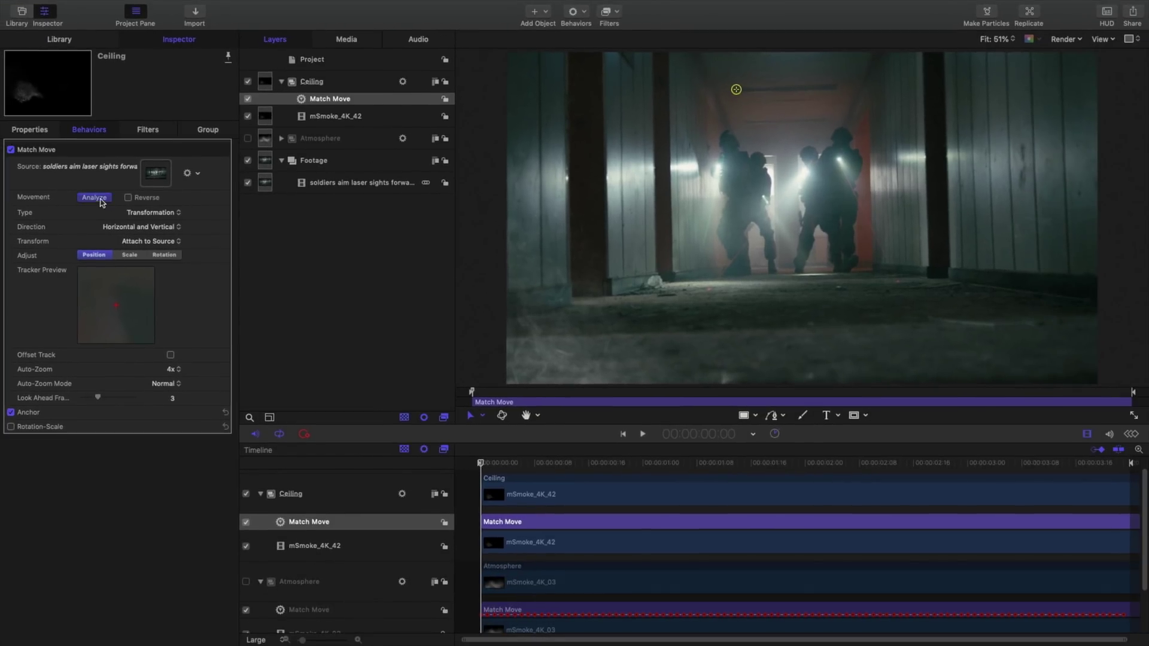
pyautogui.click(95, 198)
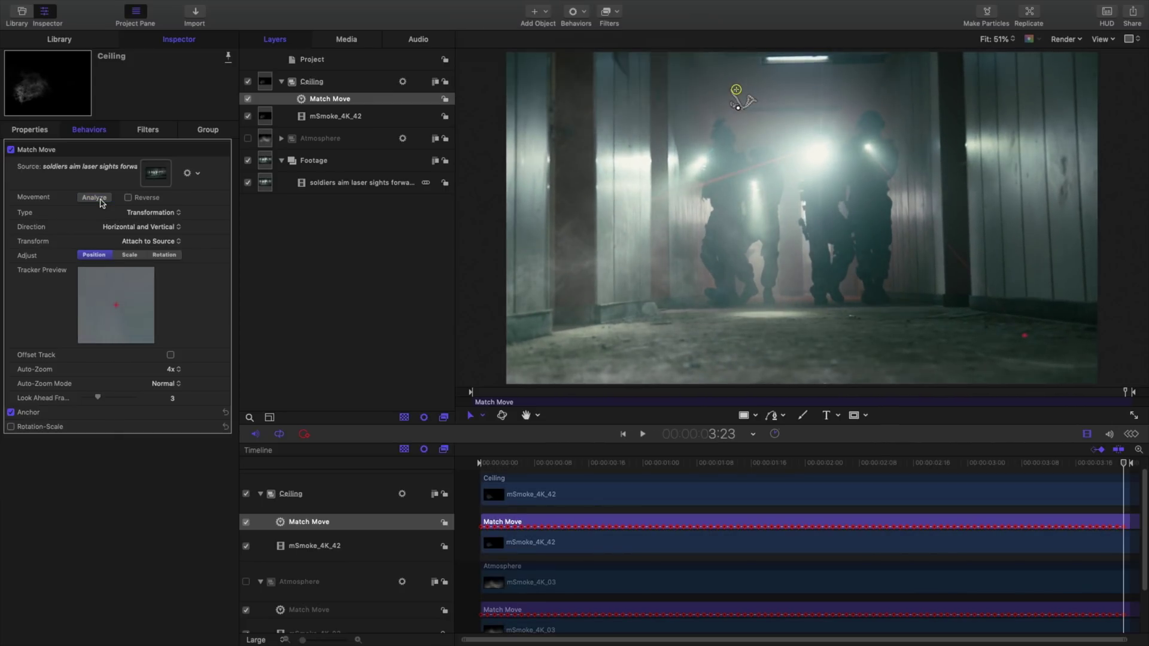
pyautogui.press('Home')
pyautogui.press('space')
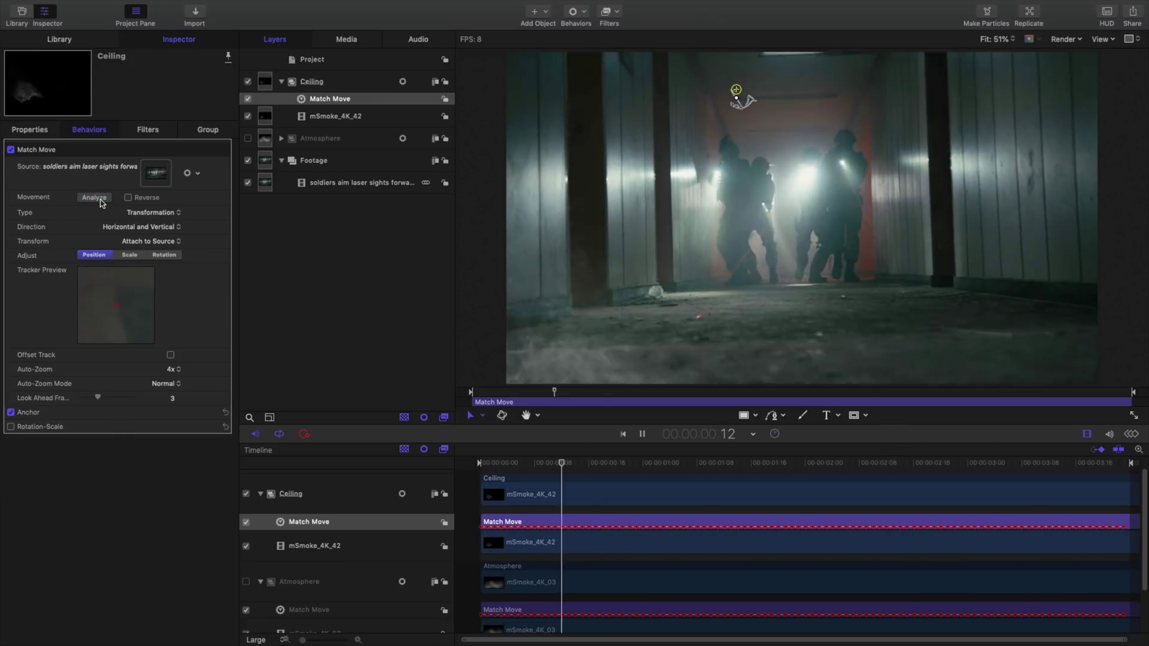
pyautogui.press('space')
pyautogui.press('Home')
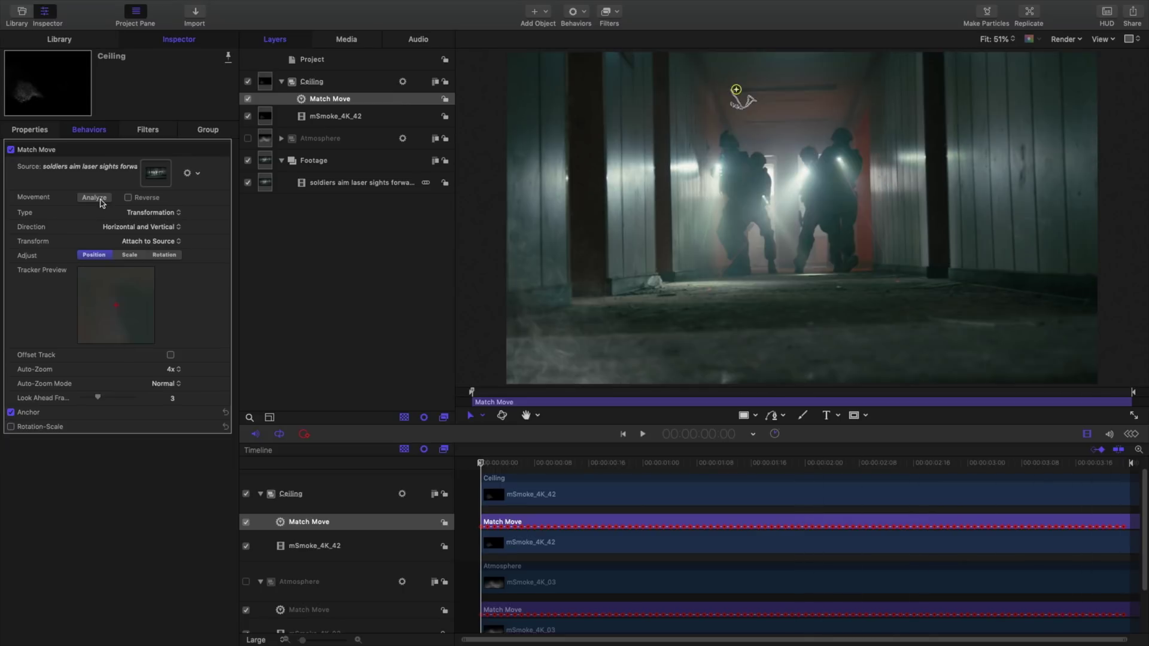
pyautogui.click(248, 161)
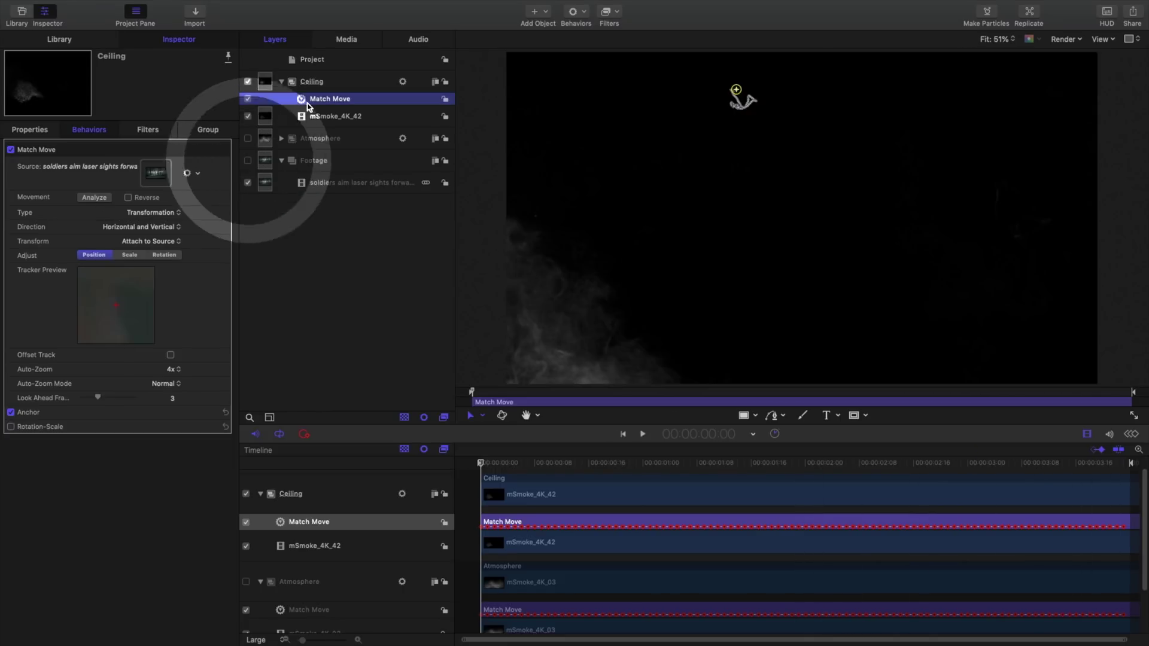
pyautogui.click(330, 117)
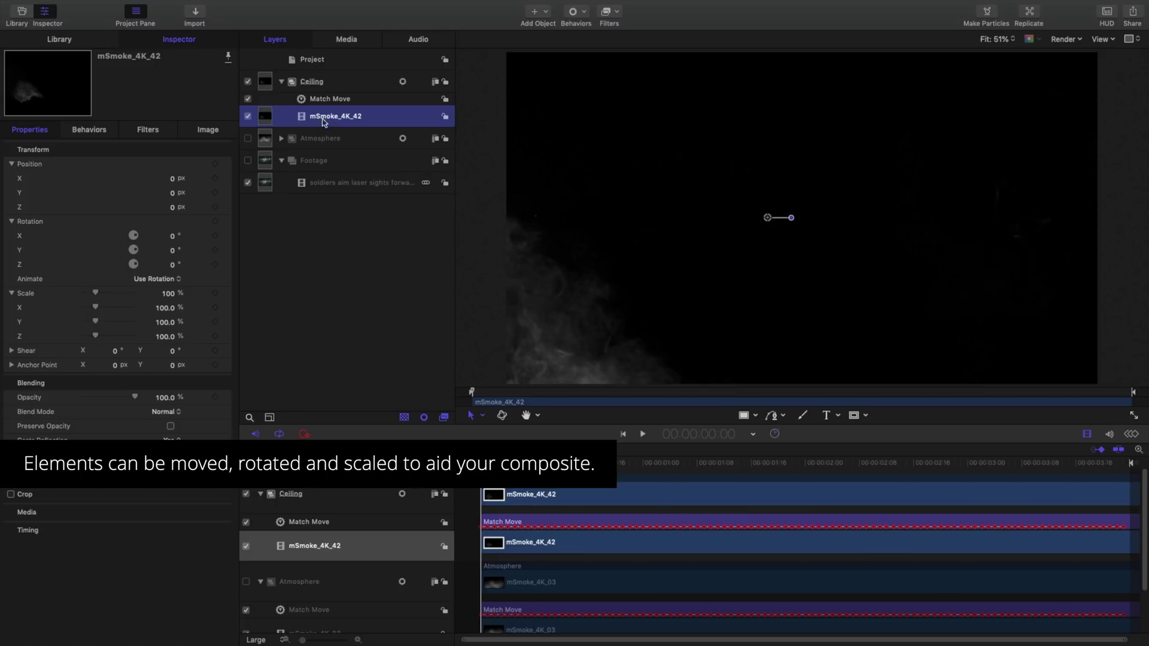
# Rotate mSmoke_4K_42 to Y −180° and Z 270°, scale it to 80%, and deselect it
pyautogui.click(172, 252)
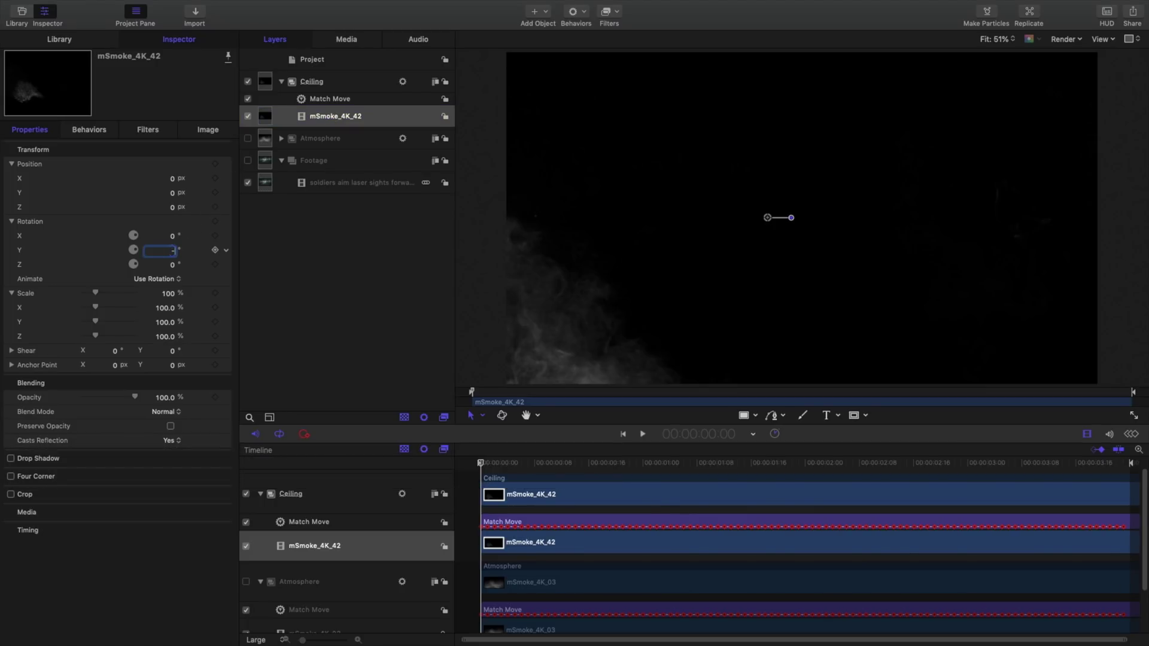
pyautogui.press('Return')
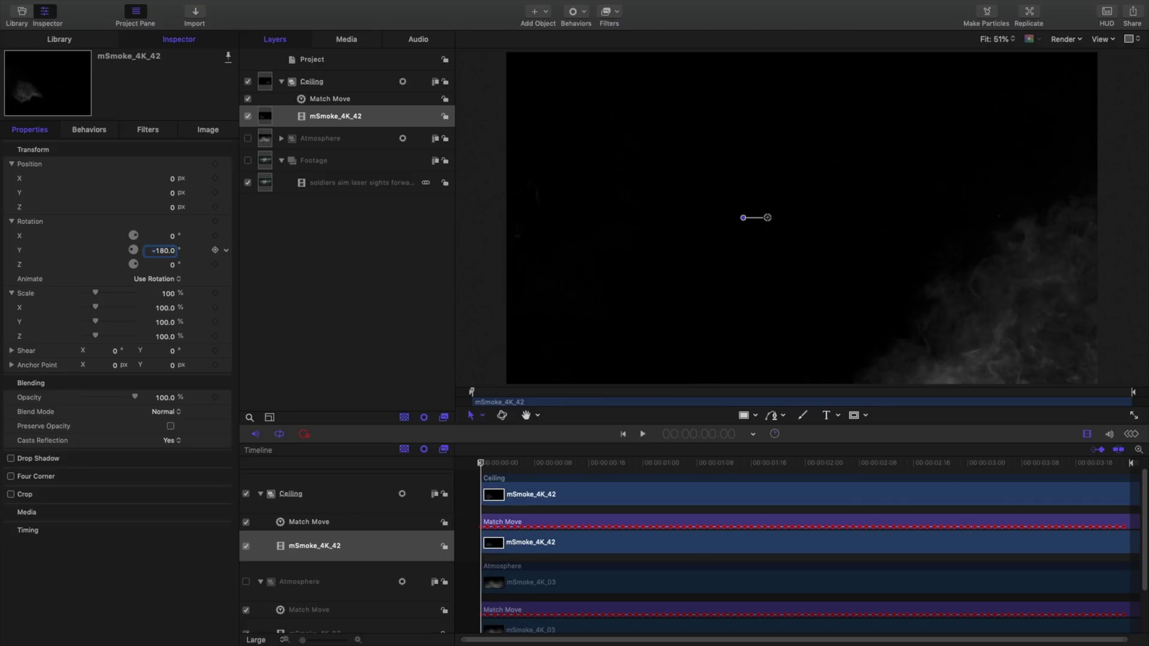
pyautogui.moveTo(175, 267); pyautogui.dragTo(157, 294)
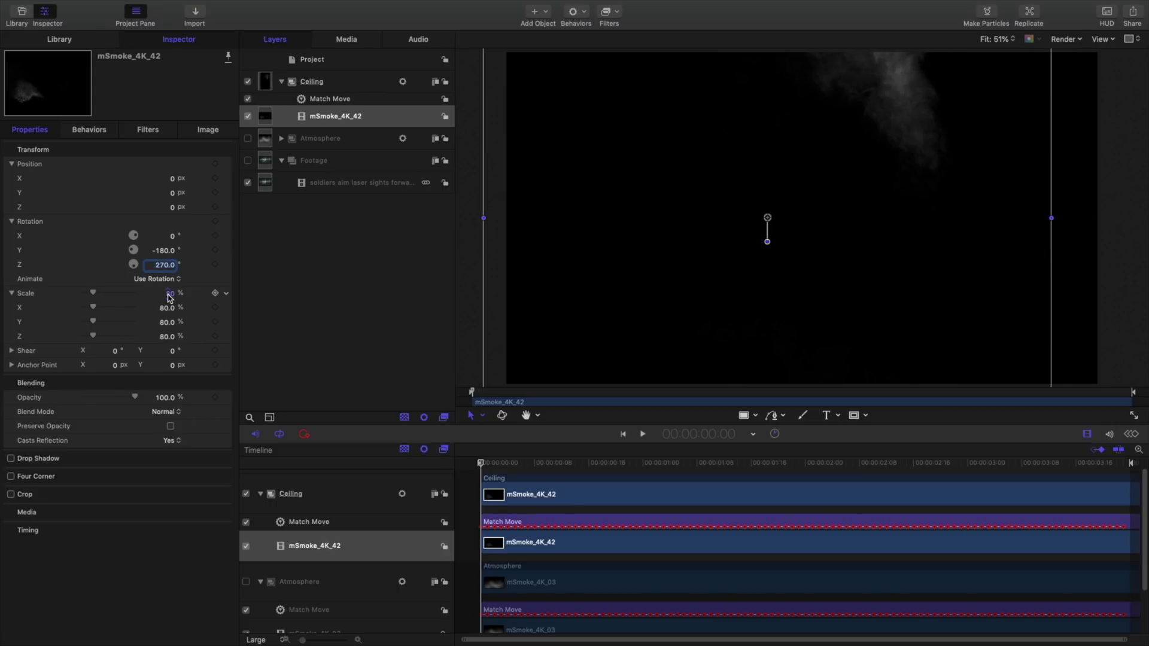
pyautogui.click(265, 298)
# Show the Footage group again and preview the composite
pyautogui.press('space')
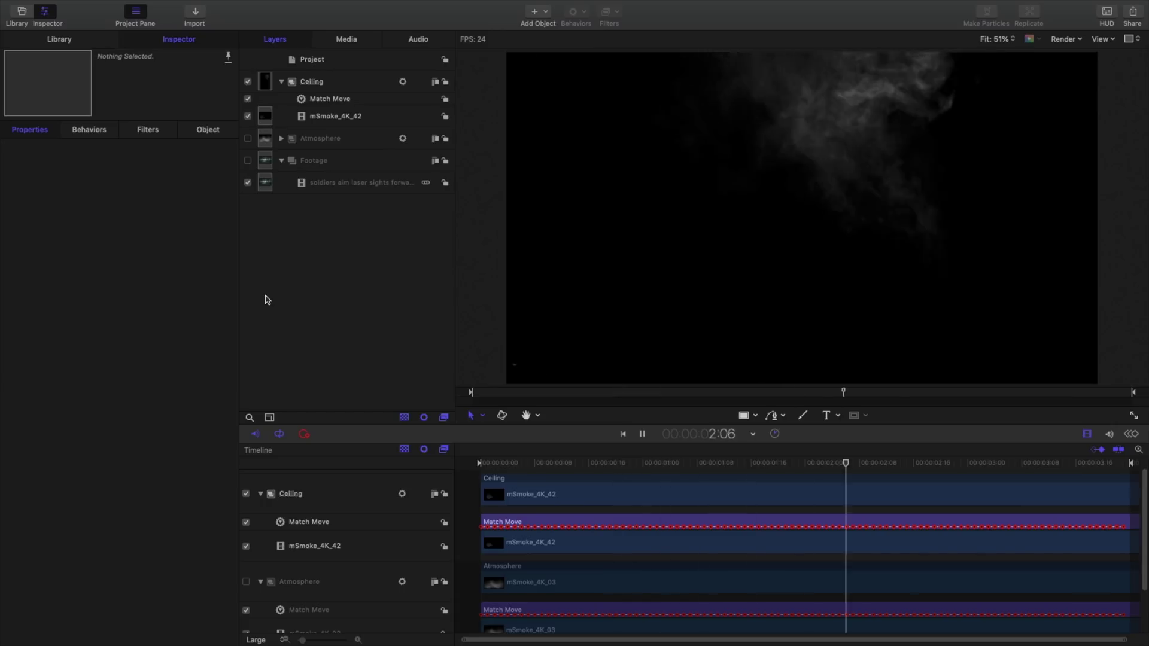
pyautogui.click(248, 160)
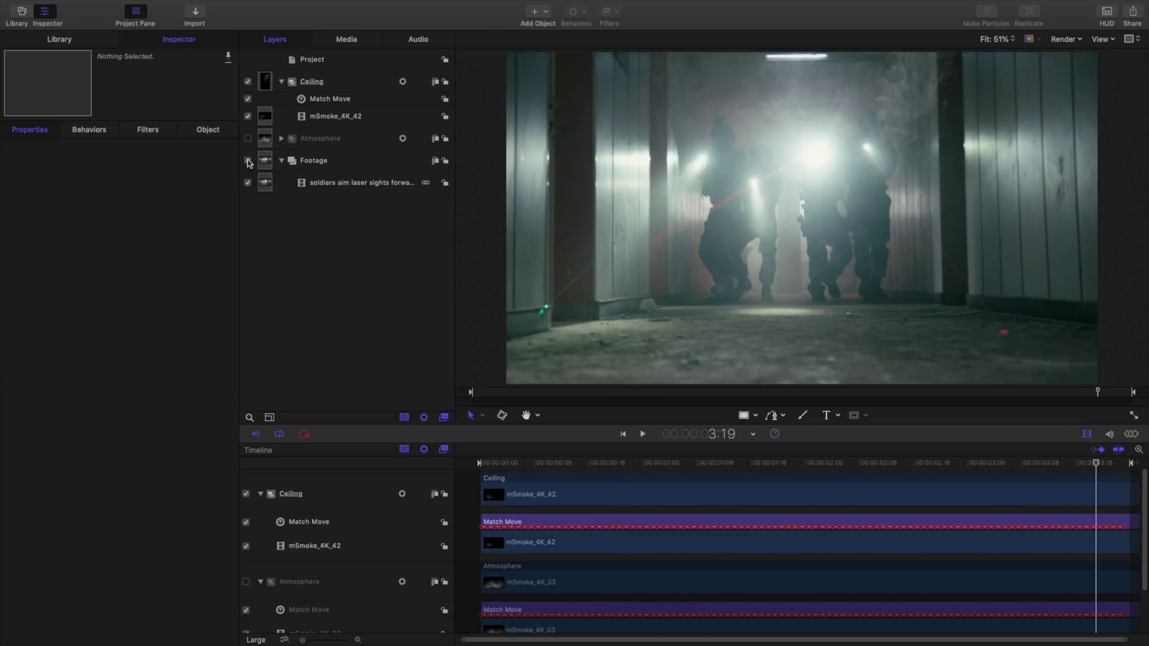
pyautogui.press('space')
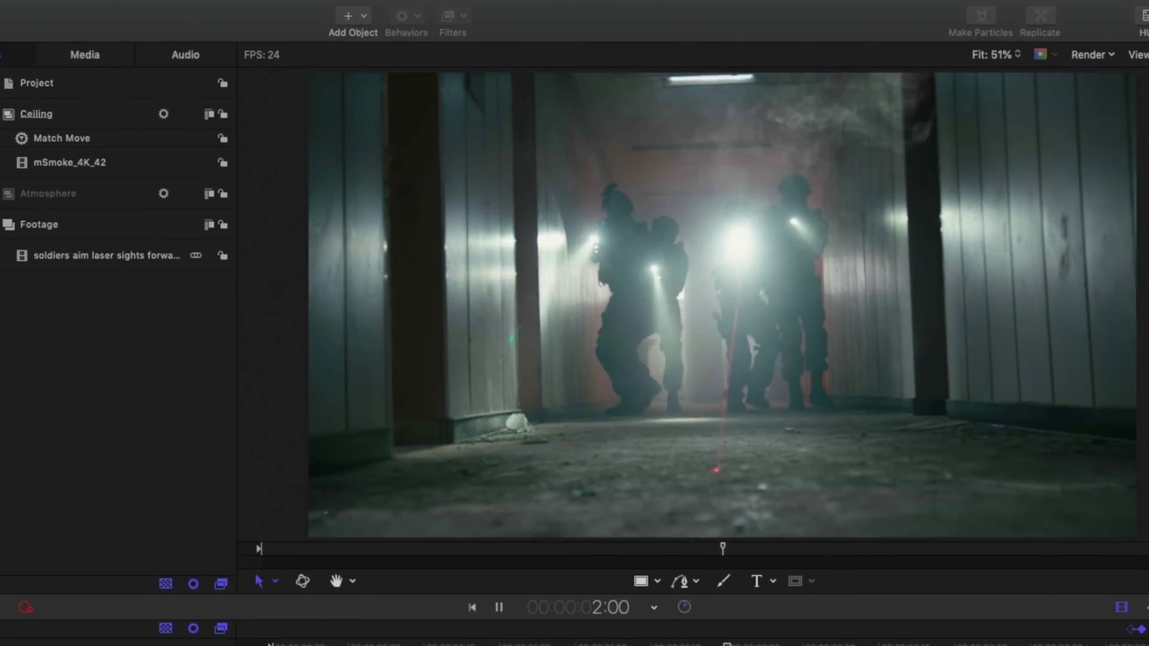
pyautogui.press('space')
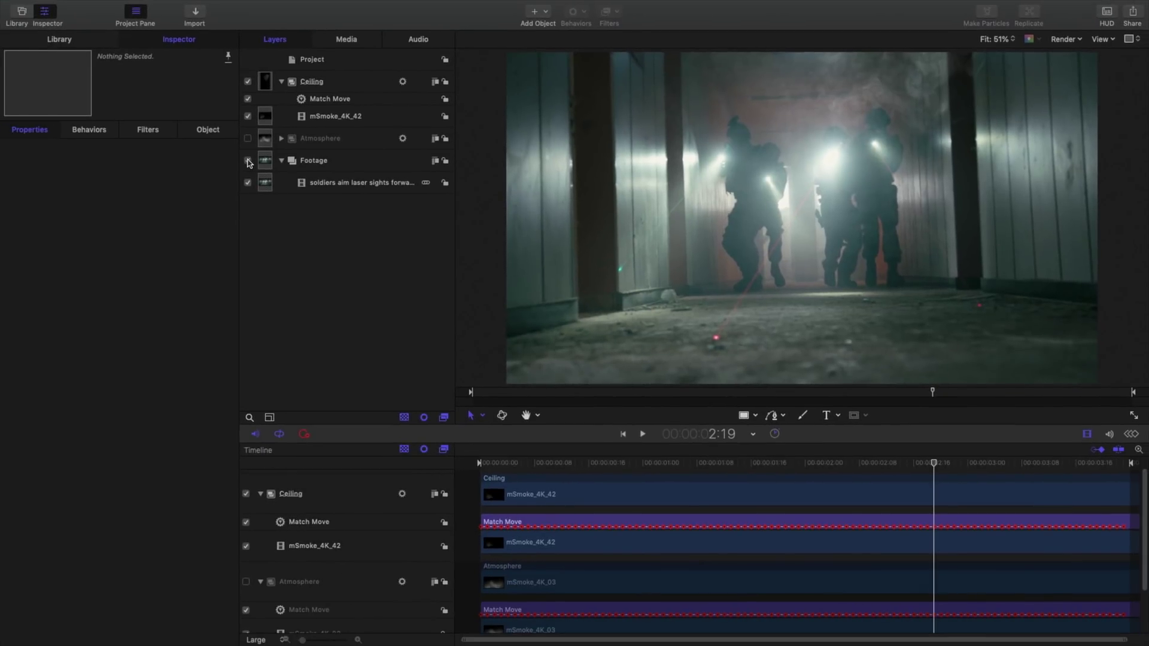
# Add a Gaussian Blur filter to mSmoke_4K_42 with Amount 27
pyautogui.click(98, 43)
pyautogui.click(33, 152)
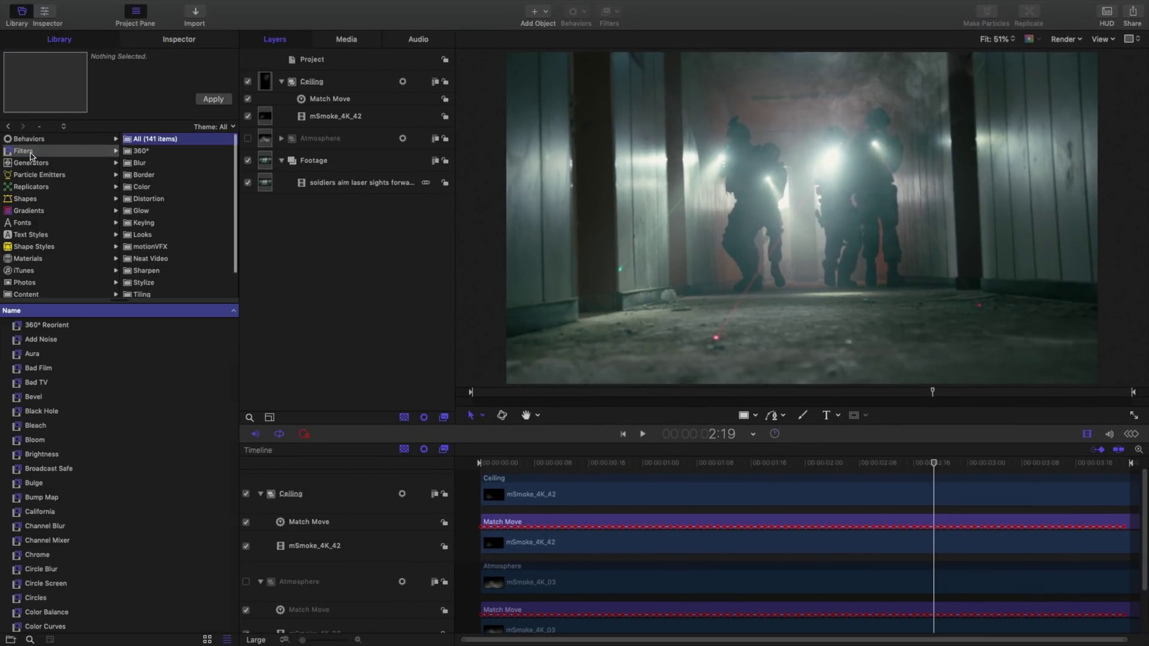
pyautogui.click(140, 163)
pyautogui.moveTo(69, 397); pyautogui.dragTo(302, 118)
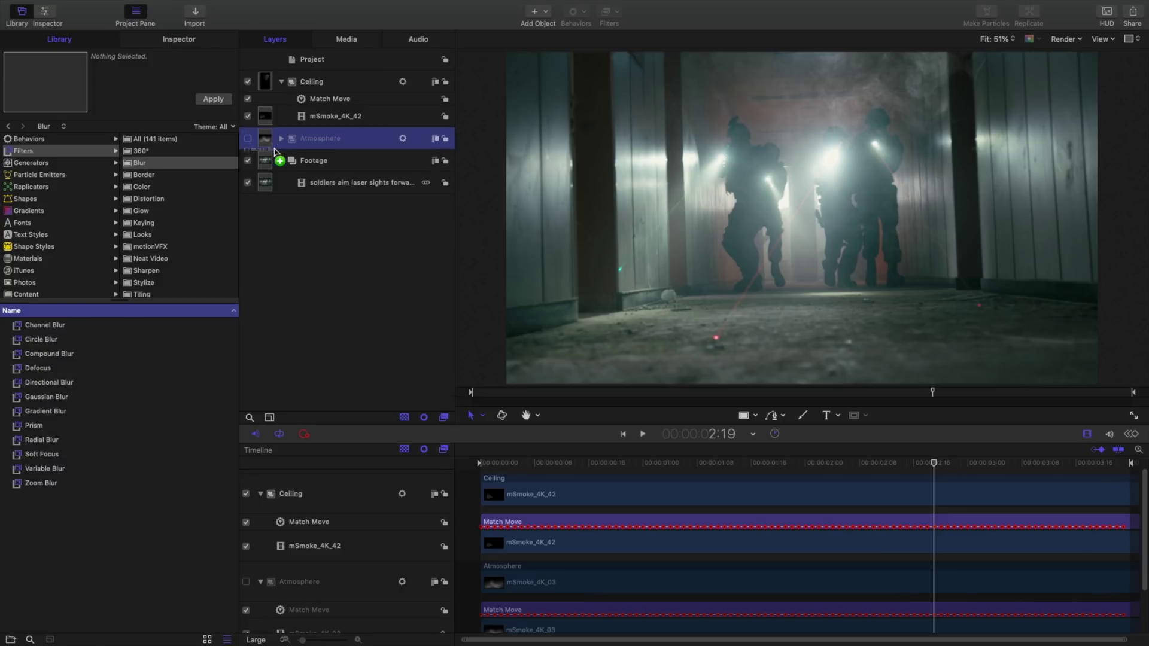
pyautogui.click(191, 45)
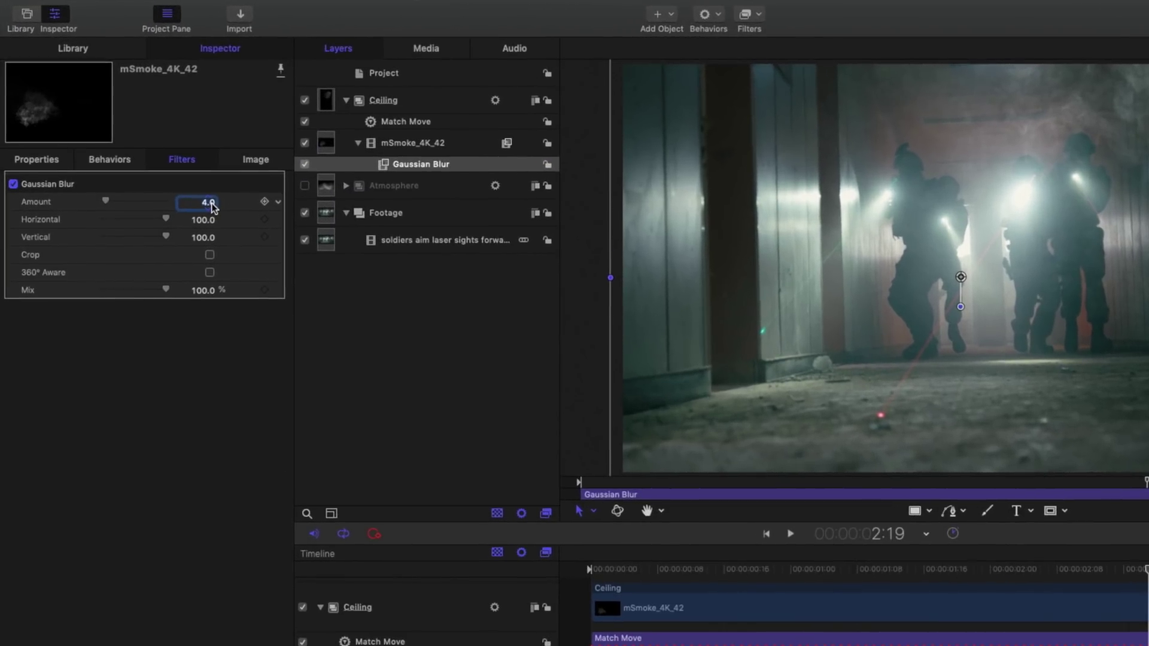
pyautogui.doubleClick(209, 203)
pyautogui.write('27')
pyautogui.press('Return')
pyautogui.press('space')
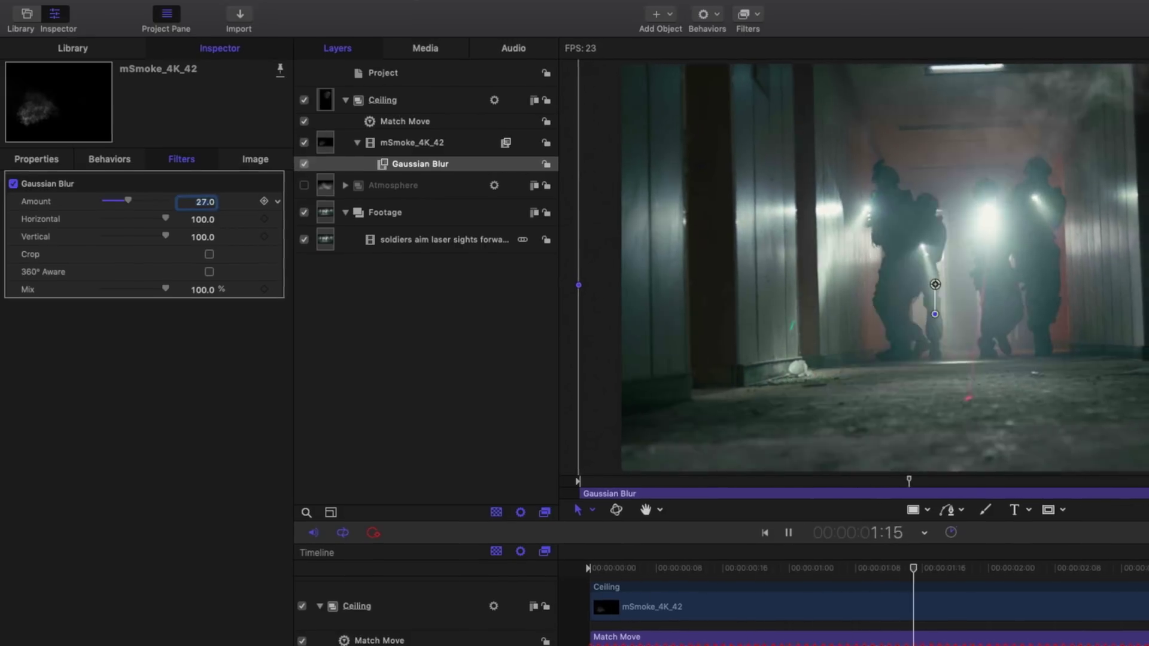
pyautogui.press('space')
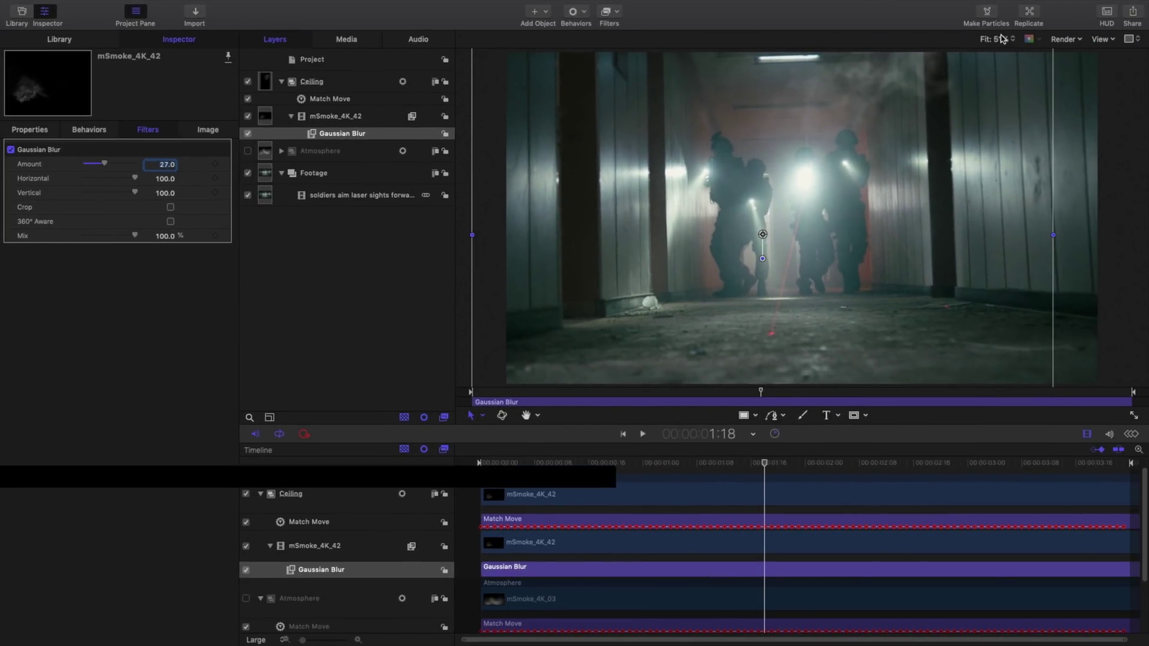
# Set the canvas zoom to 25% and play back to check the blur
pyautogui.click(996, 39)
pyautogui.click(997, 70)
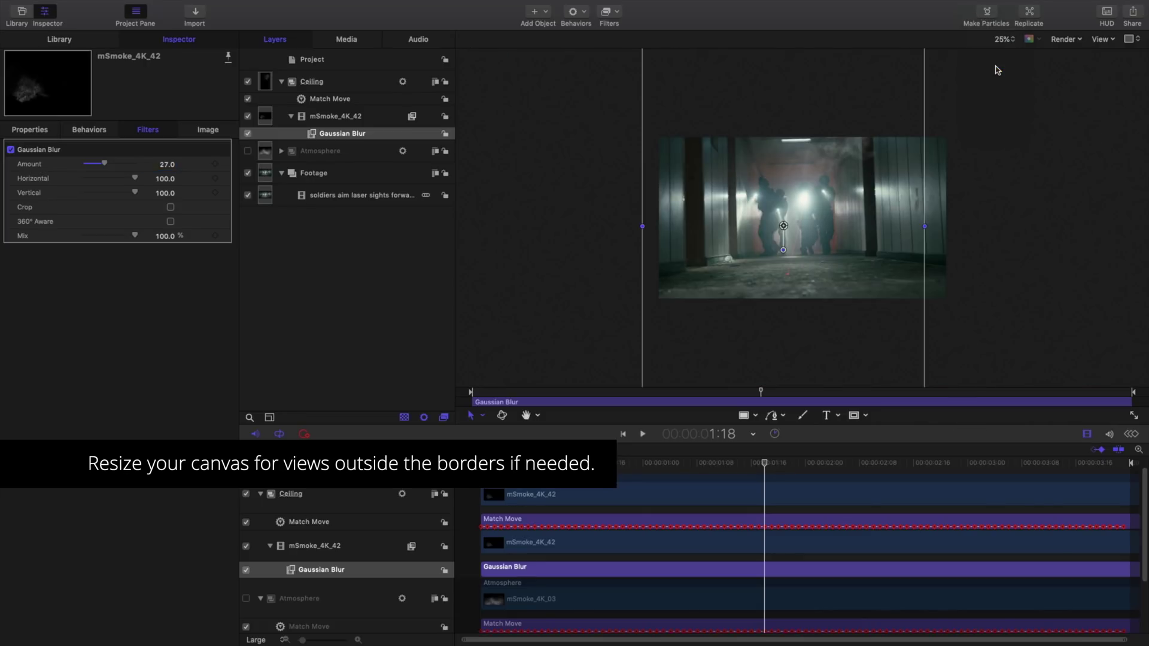
pyautogui.press('space')
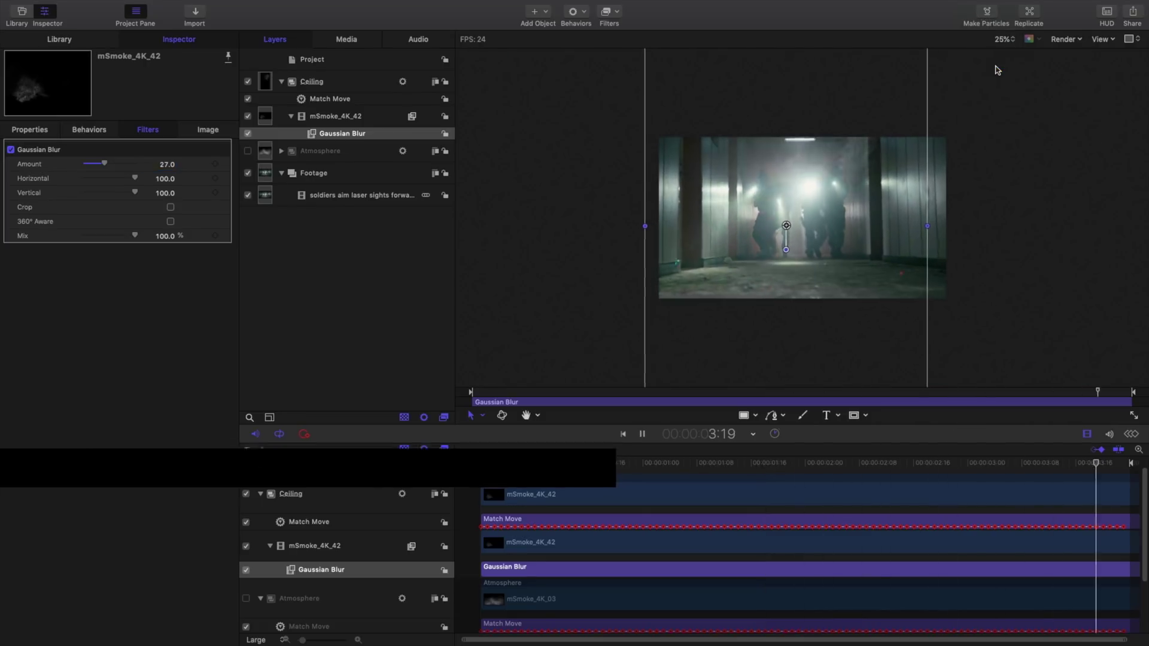
pyautogui.press('space')
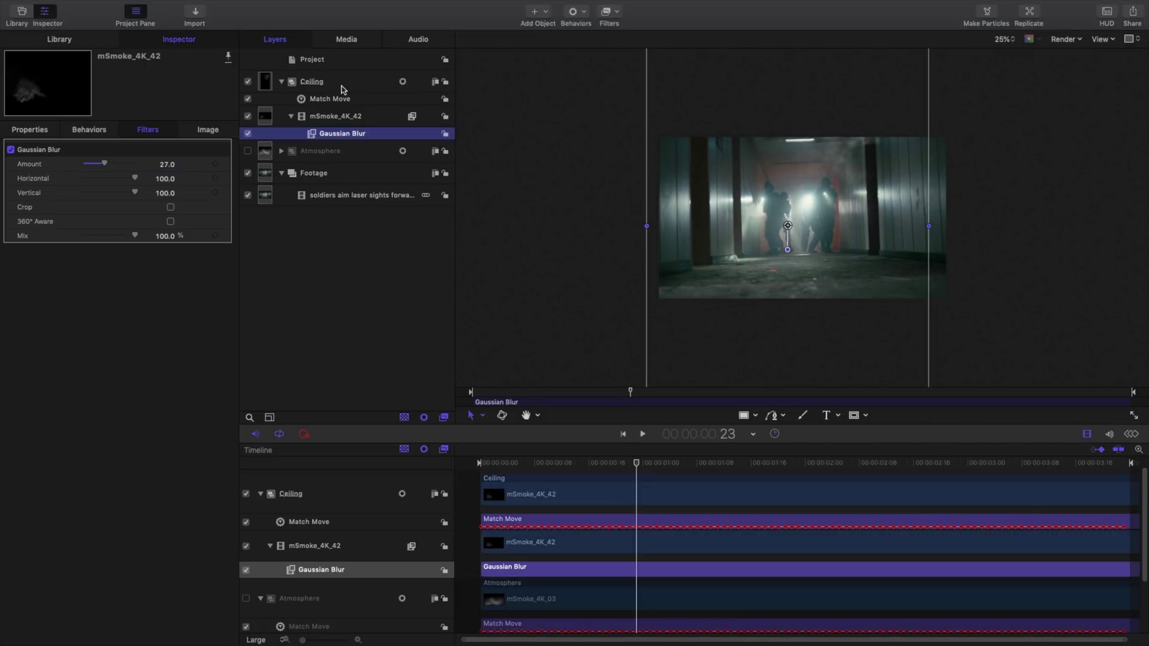
# Turn Atmosphere back on and group it with Ceiling as 'Final Touches'
pyautogui.click(281, 82)
pyautogui.click(248, 105)
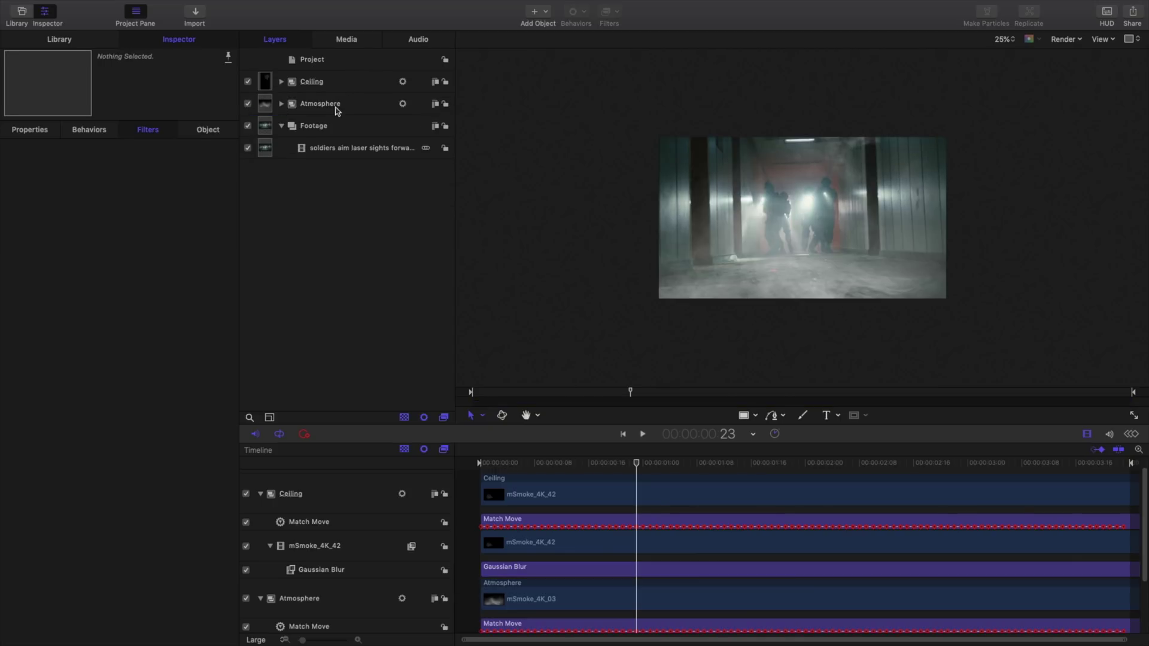
pyautogui.click(346, 108)
pyautogui.keyDown('shift'); pyautogui.click(353, 87); pyautogui.keyUp('shift')
pyautogui.rightClick(353, 88)
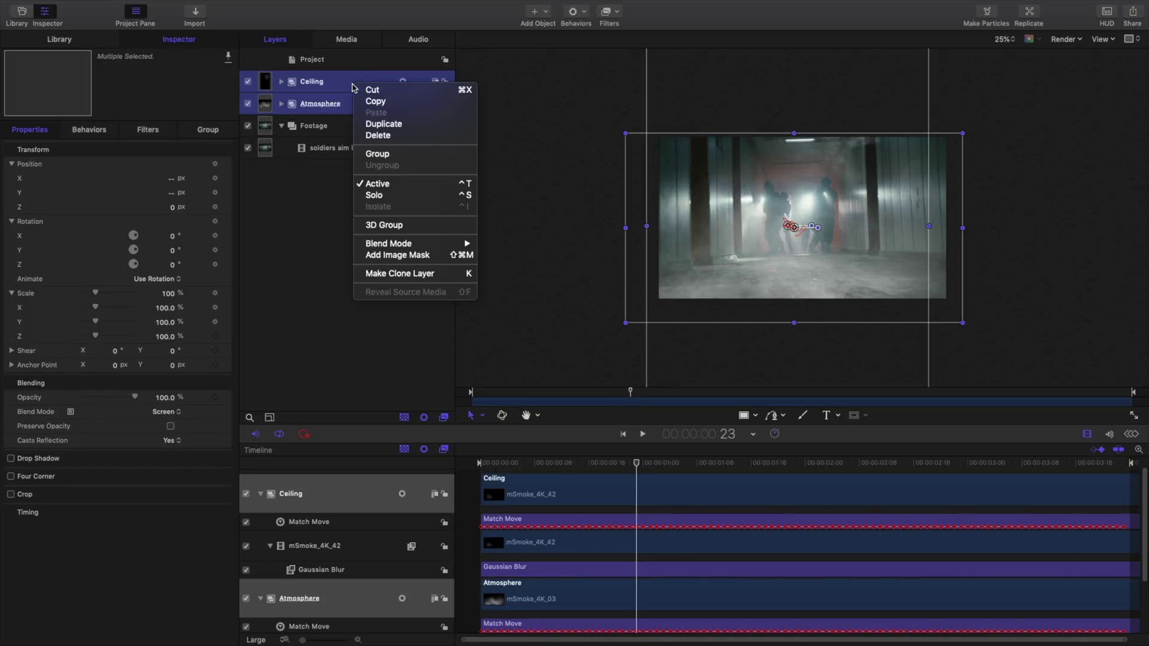
pyautogui.click(402, 154)
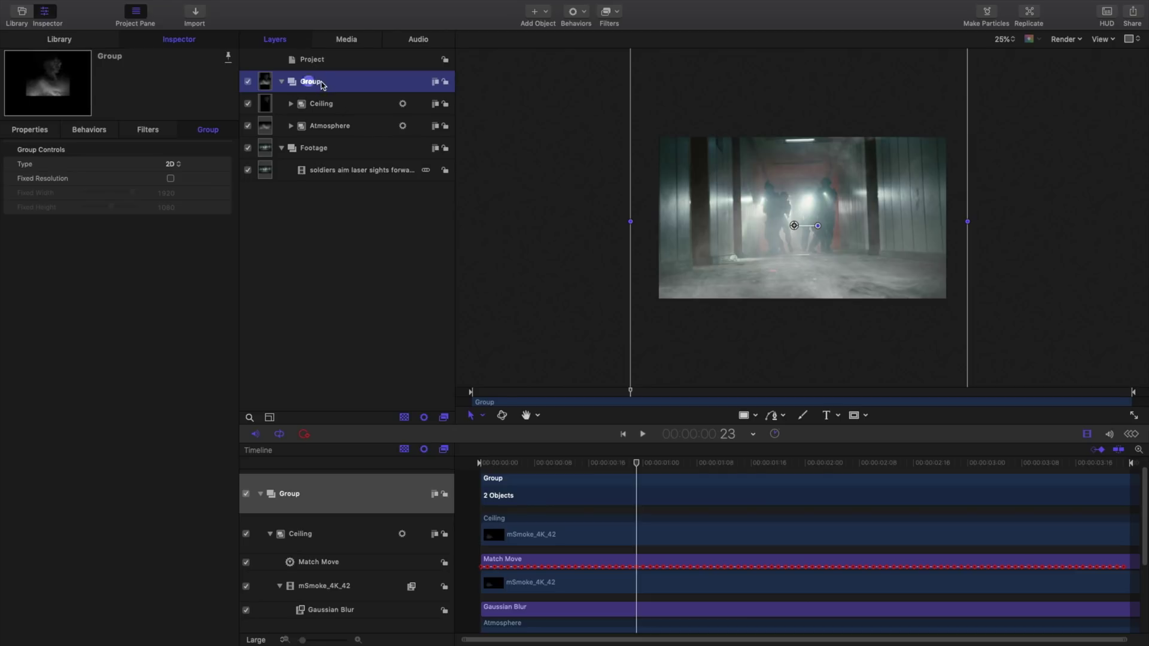
pyautogui.doubleClick(322, 82)
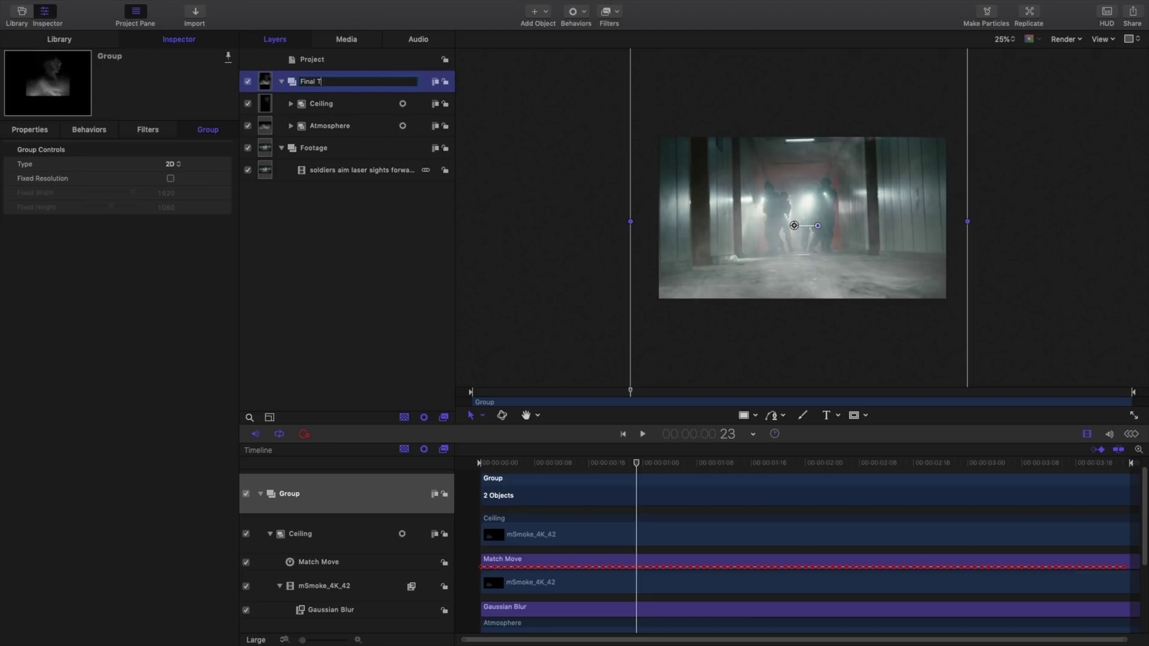
pyautogui.write('Final Touches')
pyautogui.press('Return')
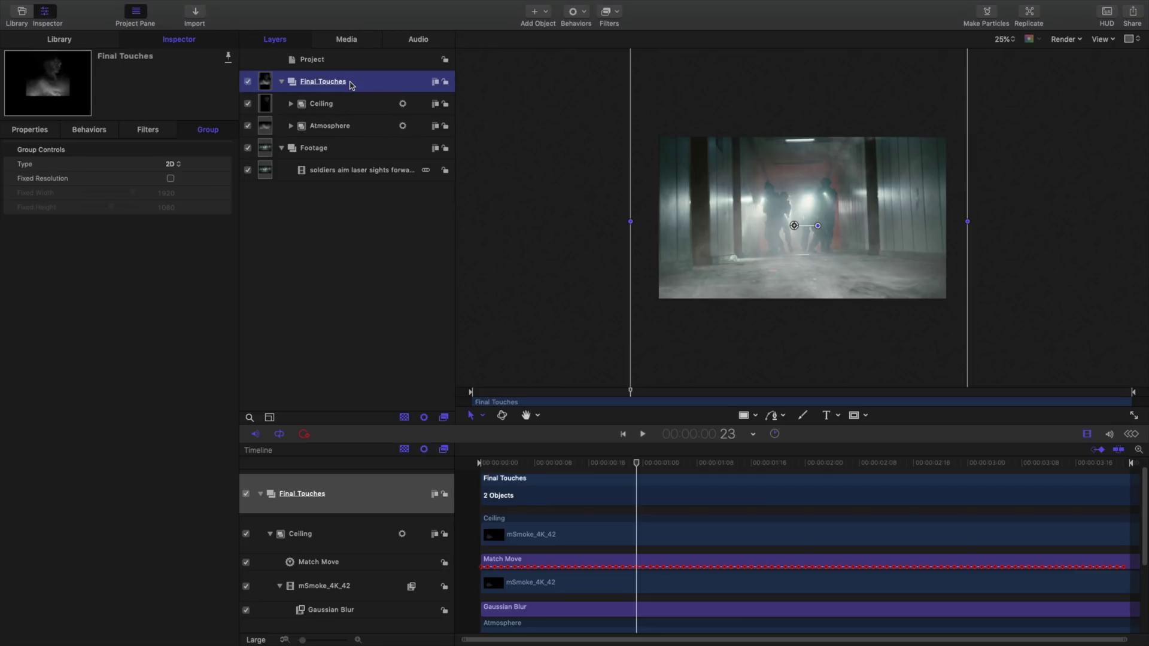
# Set the Final Touches group's blend mode to Screen
pyautogui.click(38, 127)
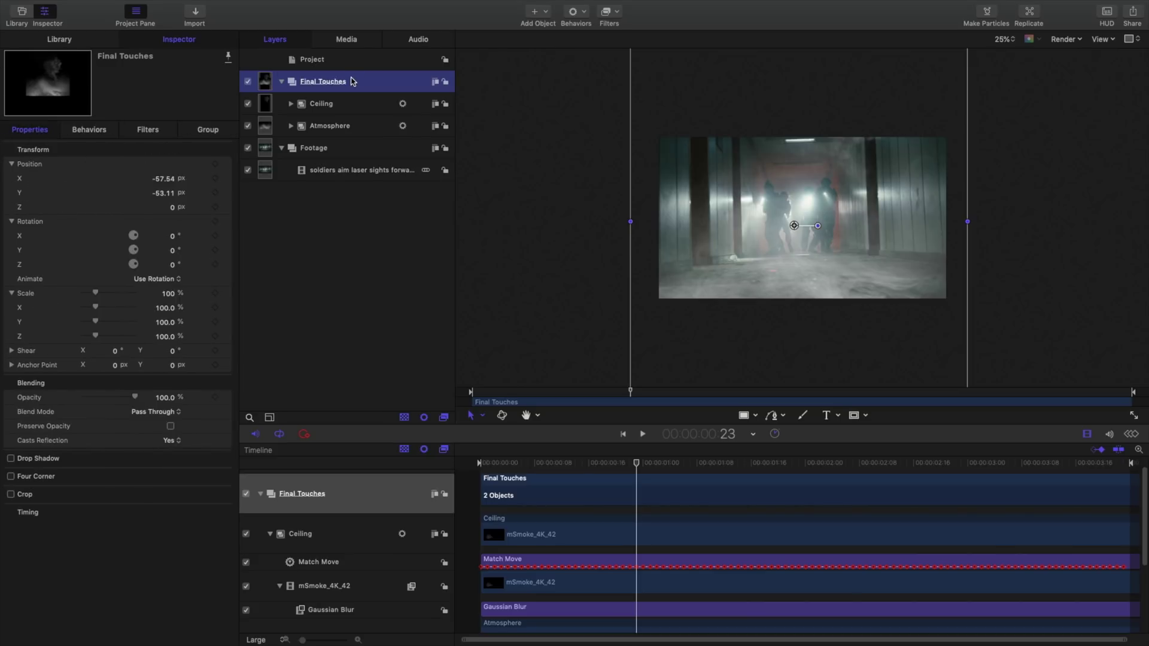
pyautogui.click(172, 412)
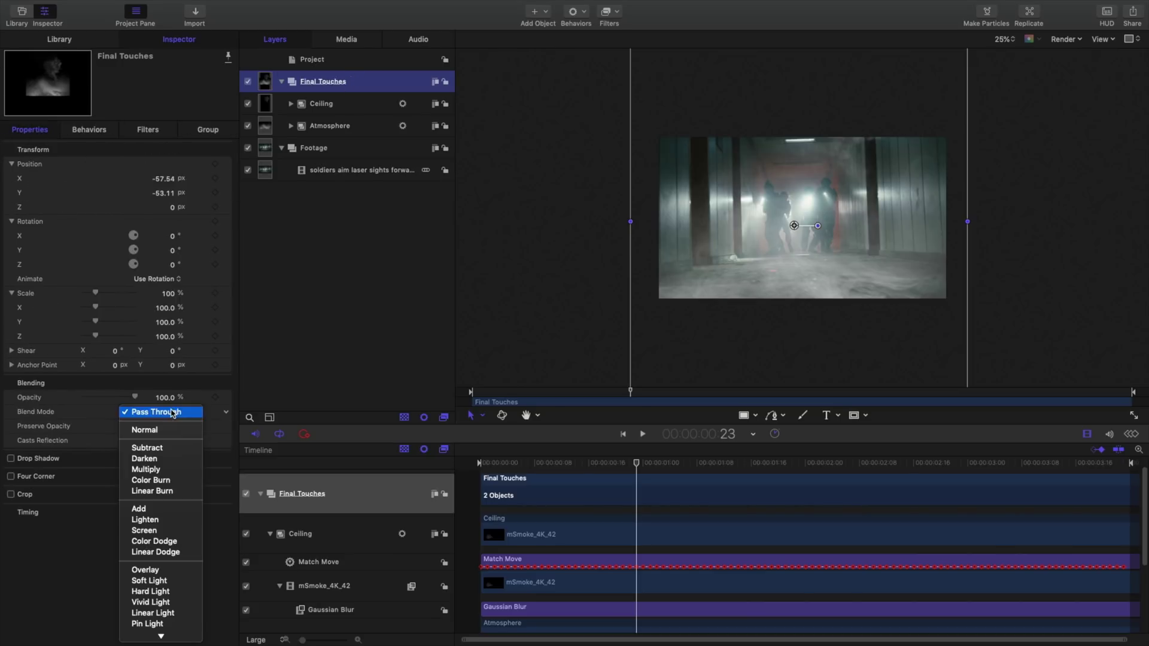
pyautogui.click(182, 531)
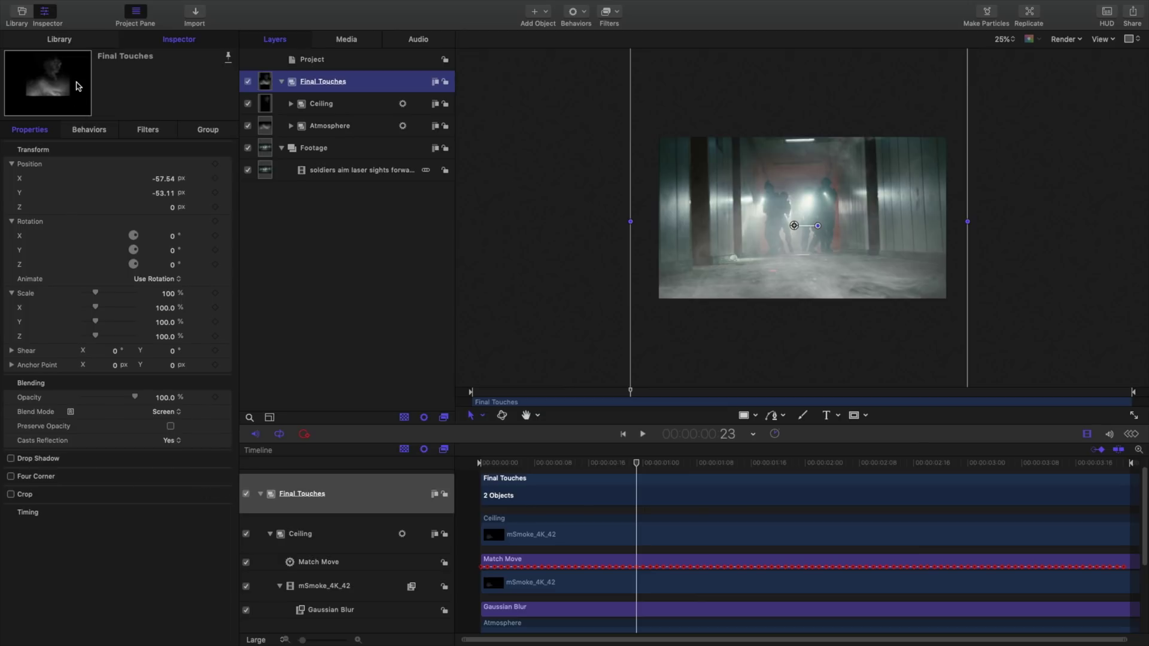
pyautogui.click(87, 43)
# Apply a Colorize filter to Final Touches, remapping white to a pale light blue
pyautogui.click(161, 186)
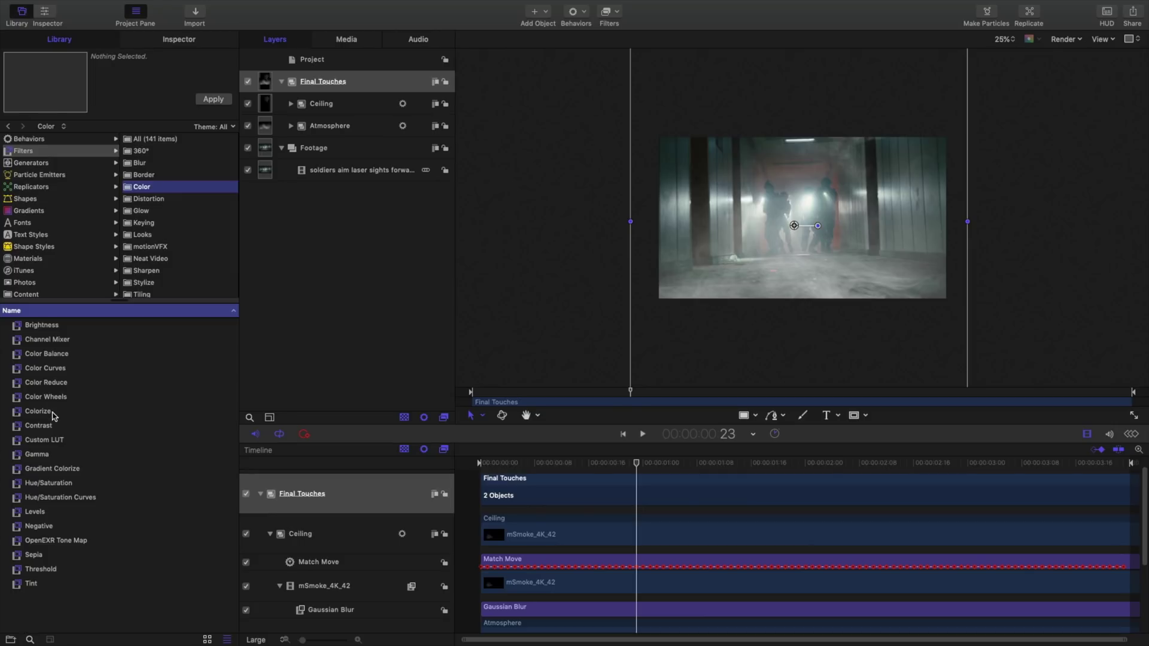
pyautogui.moveTo(53, 414); pyautogui.dragTo(318, 94)
pyautogui.click(203, 45)
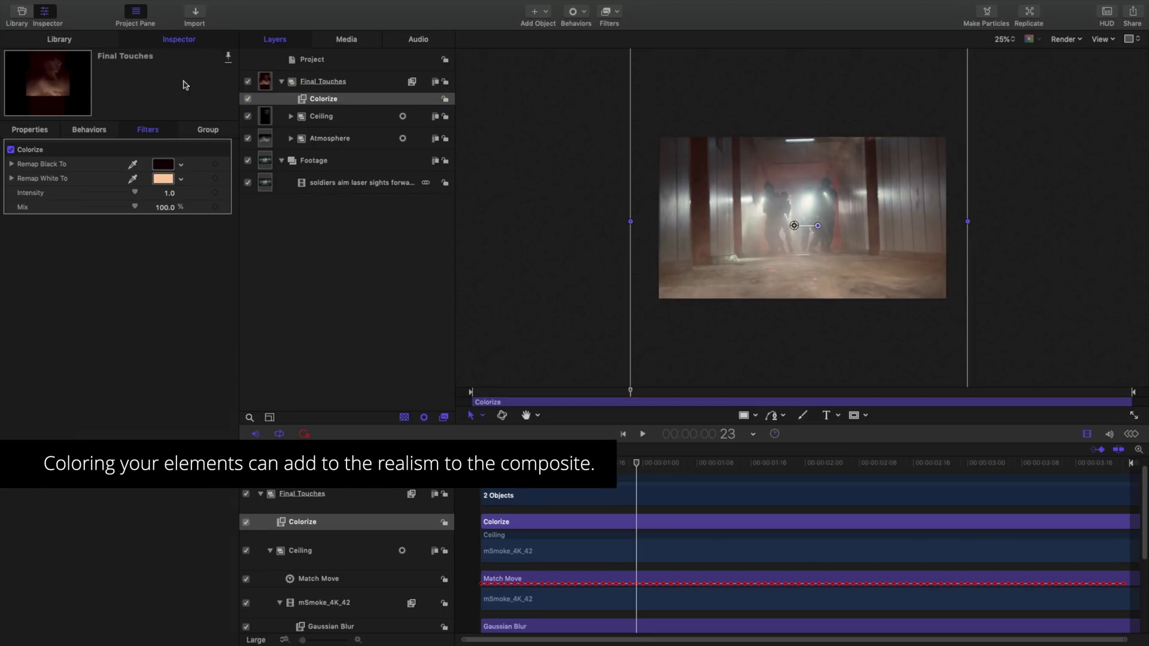
pyautogui.click(181, 165)
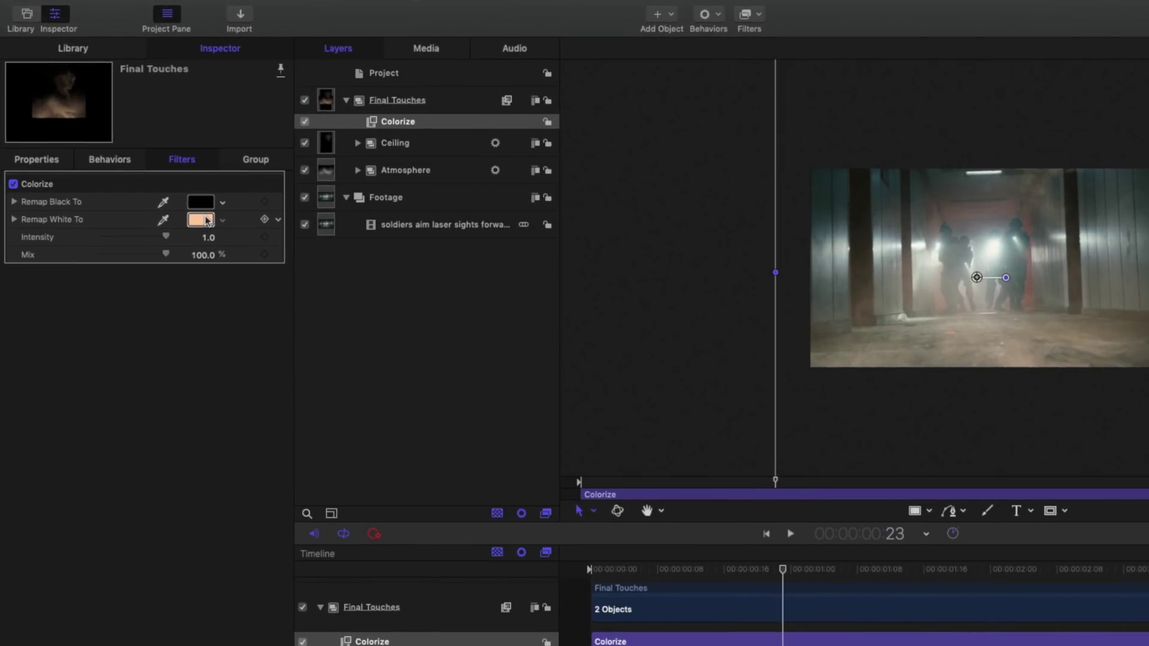
pyautogui.click(166, 180)
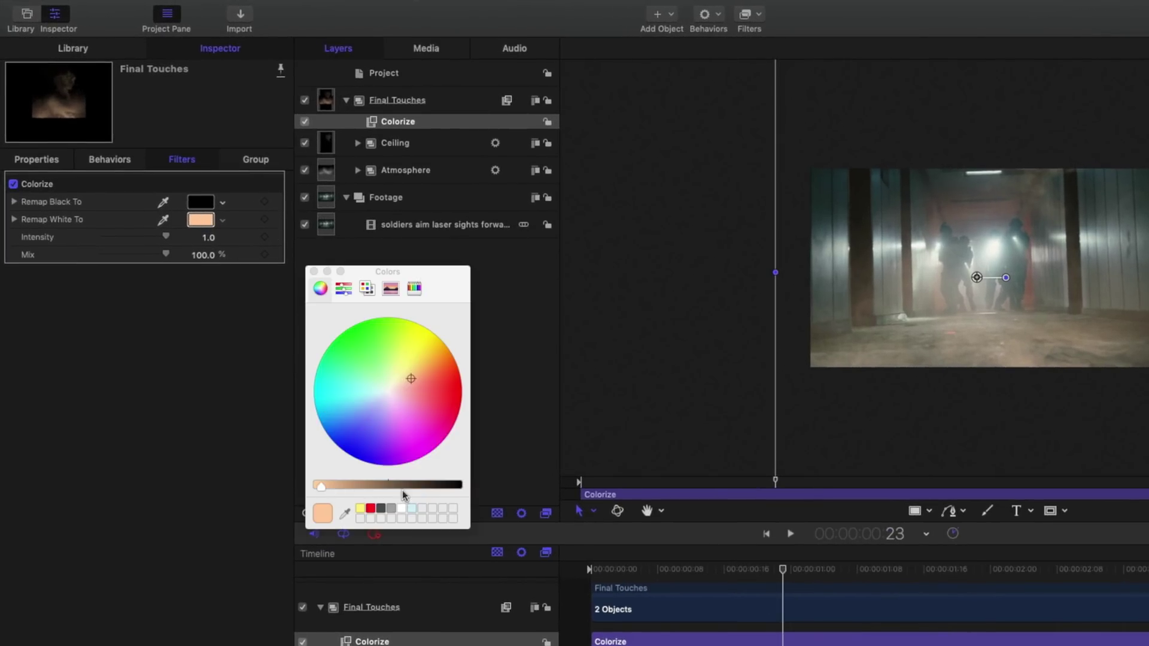
pyautogui.click(413, 509)
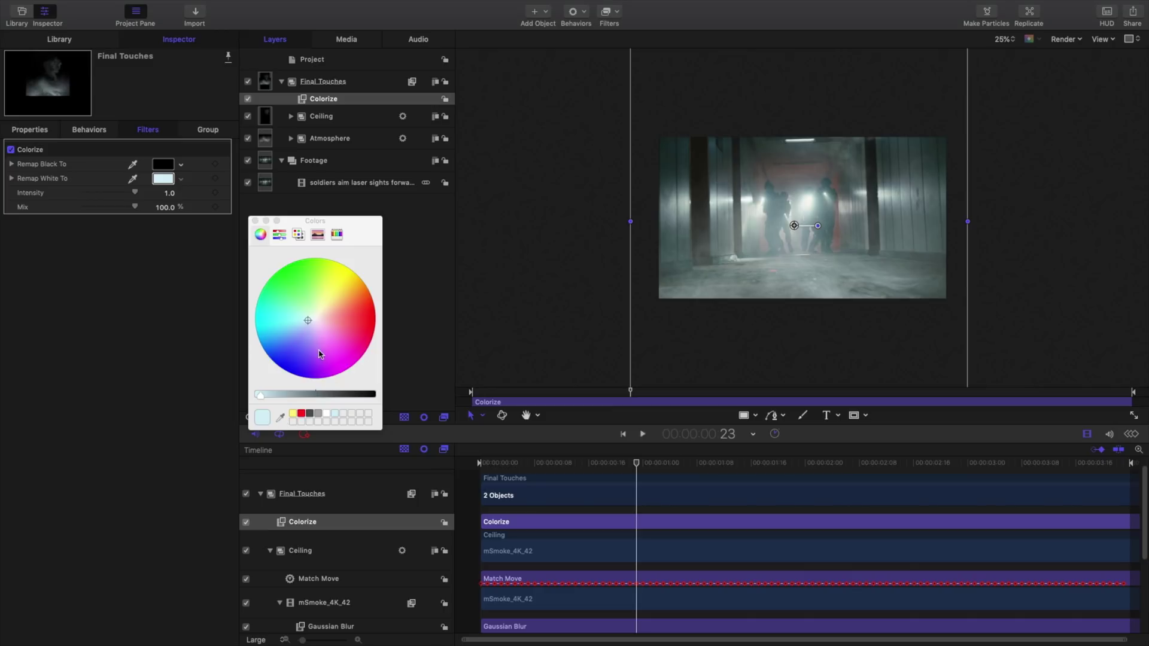
pyautogui.click(255, 220)
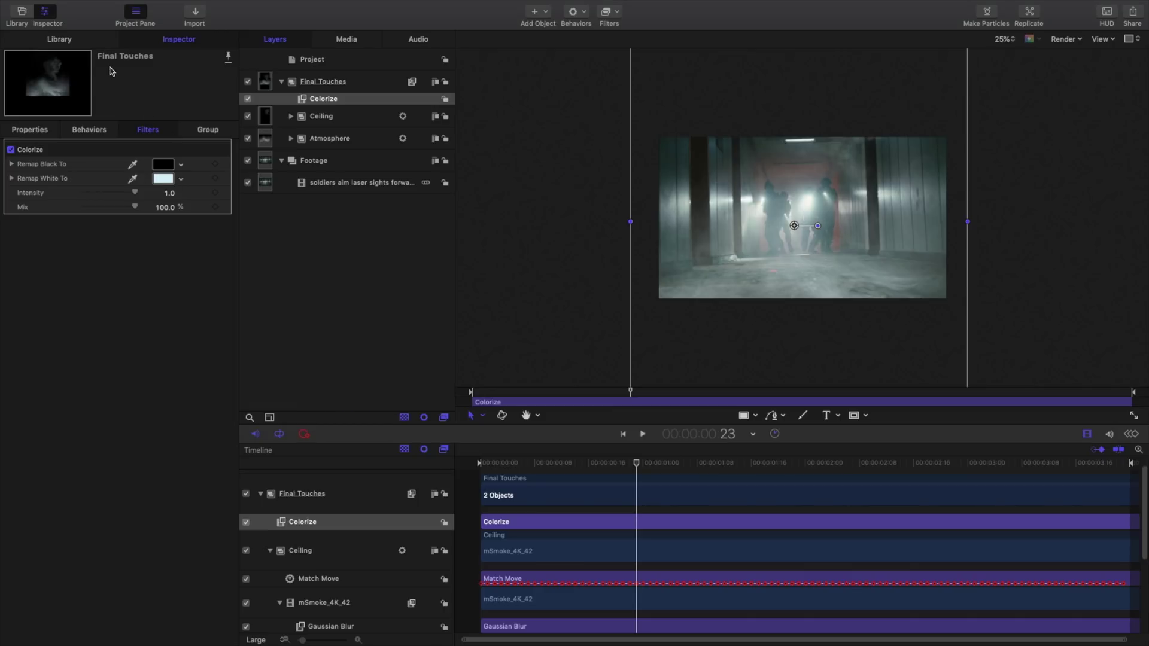
# Add Variable Blur to Final Touches with Inner Radius 590 and Outer Radius 950
pyautogui.click(97, 45)
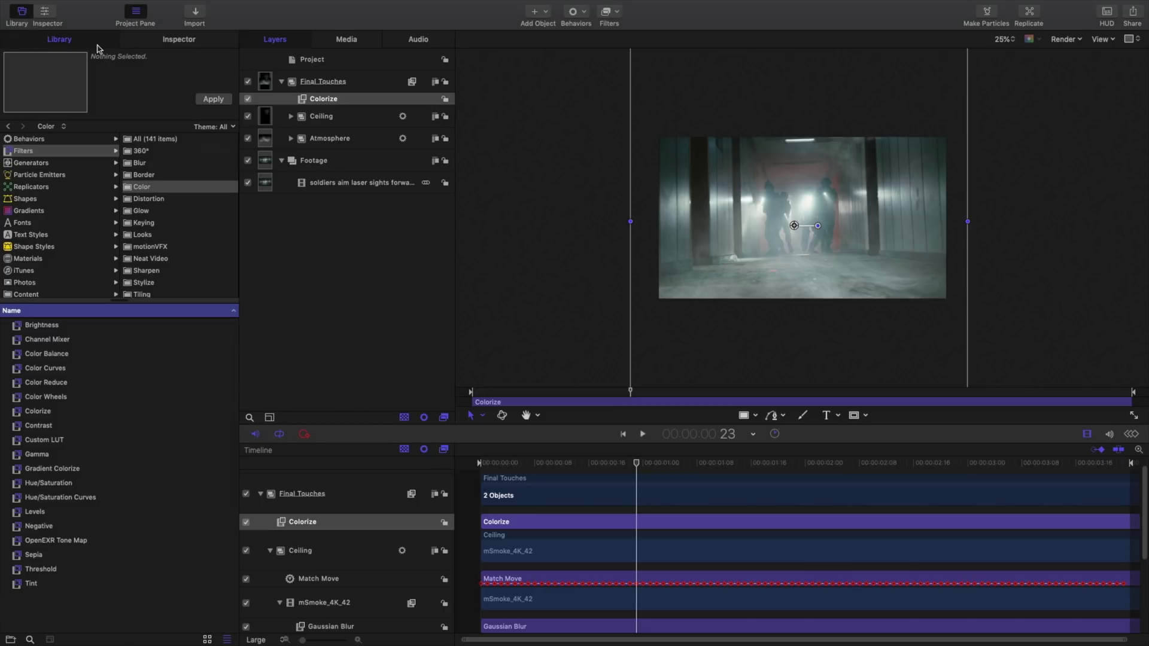
pyautogui.click(144, 164)
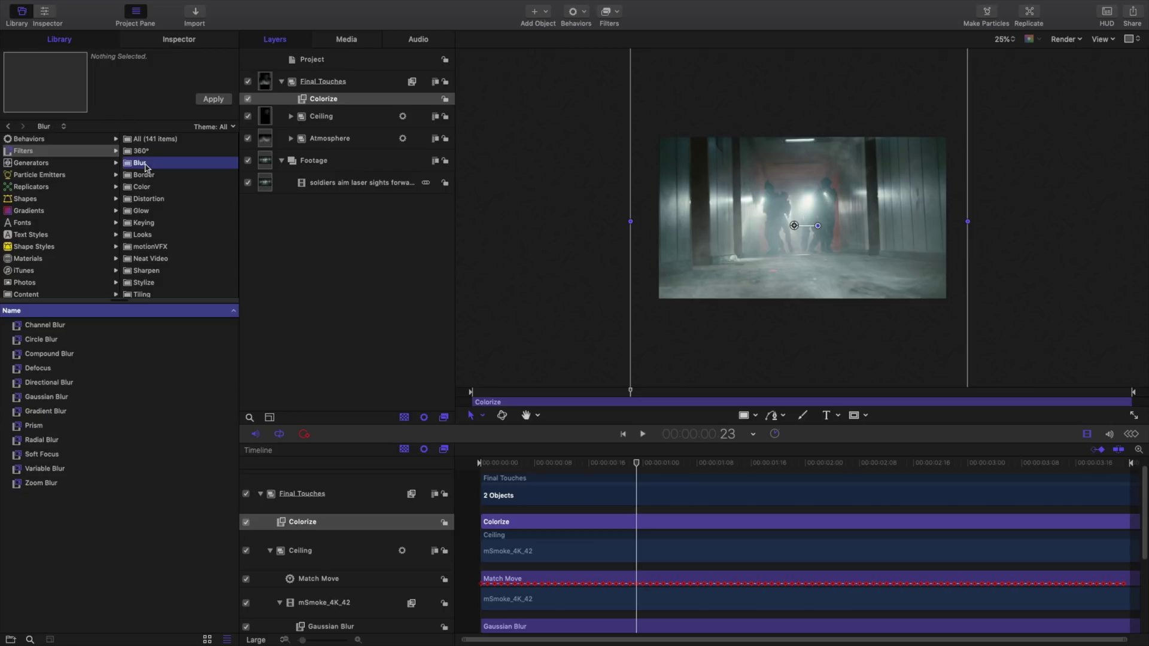
pyautogui.moveTo(58, 467); pyautogui.dragTo(364, 82)
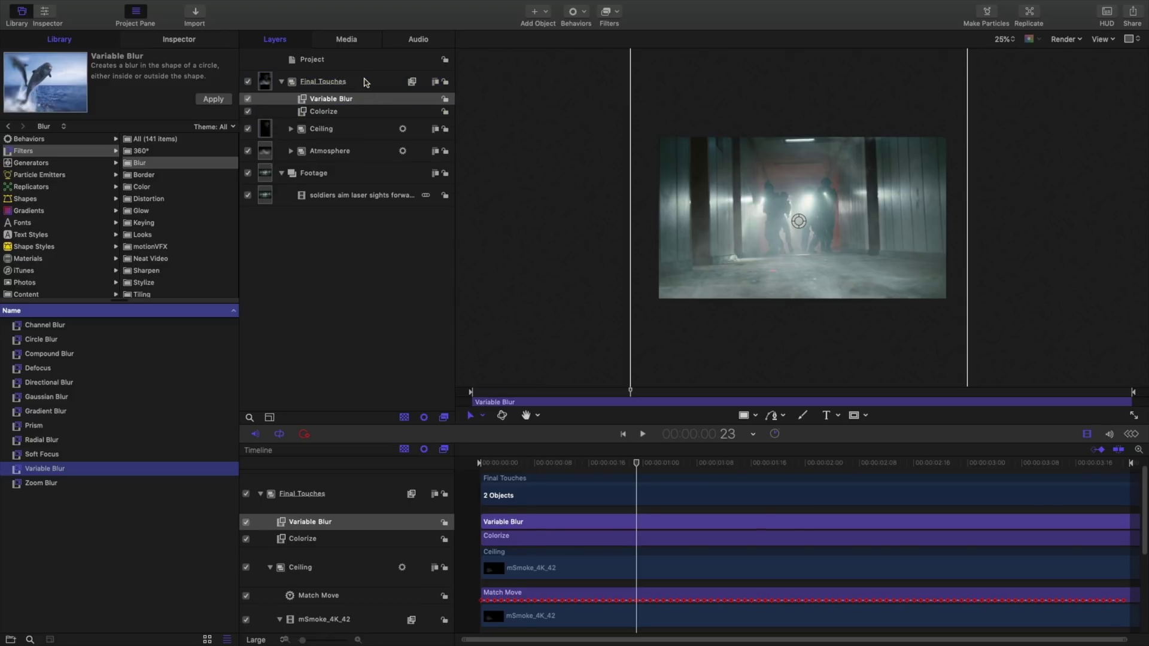
pyautogui.click(218, 41)
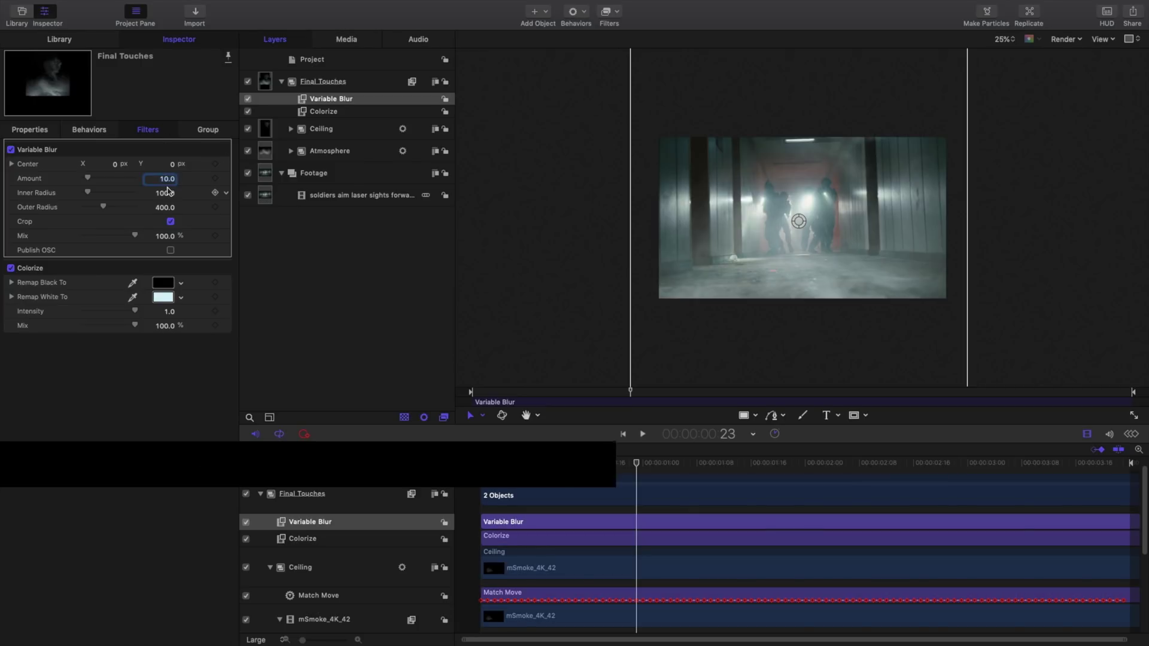
pyautogui.click(166, 193)
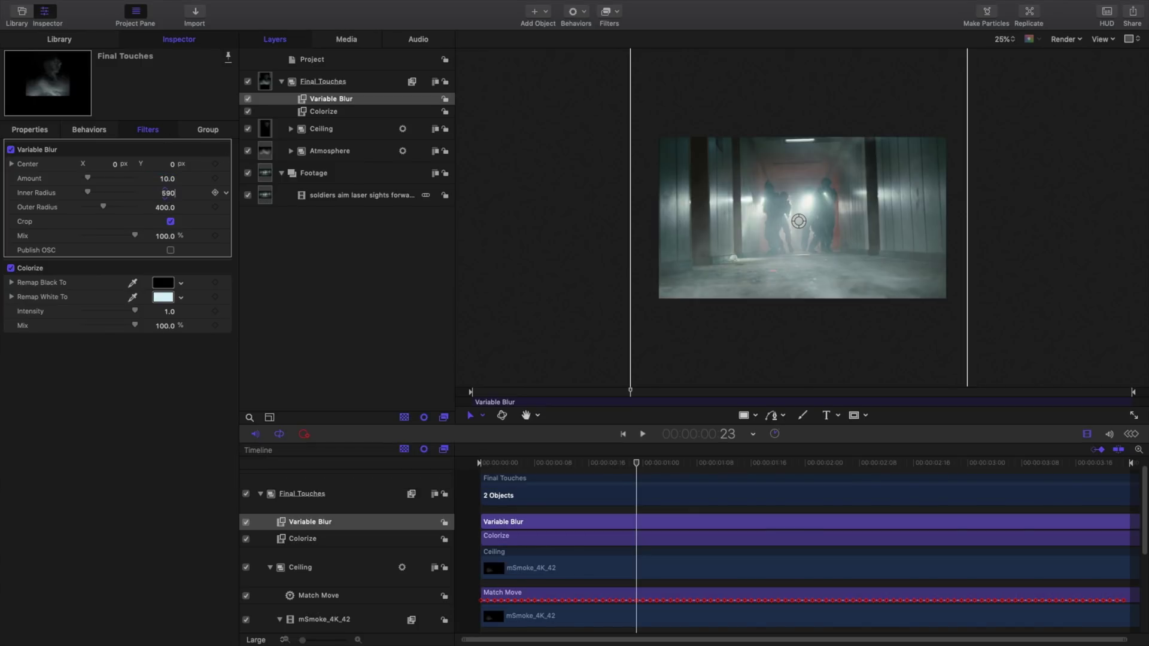
pyautogui.press('Return')
pyautogui.click(166, 209)
pyautogui.press('Return')
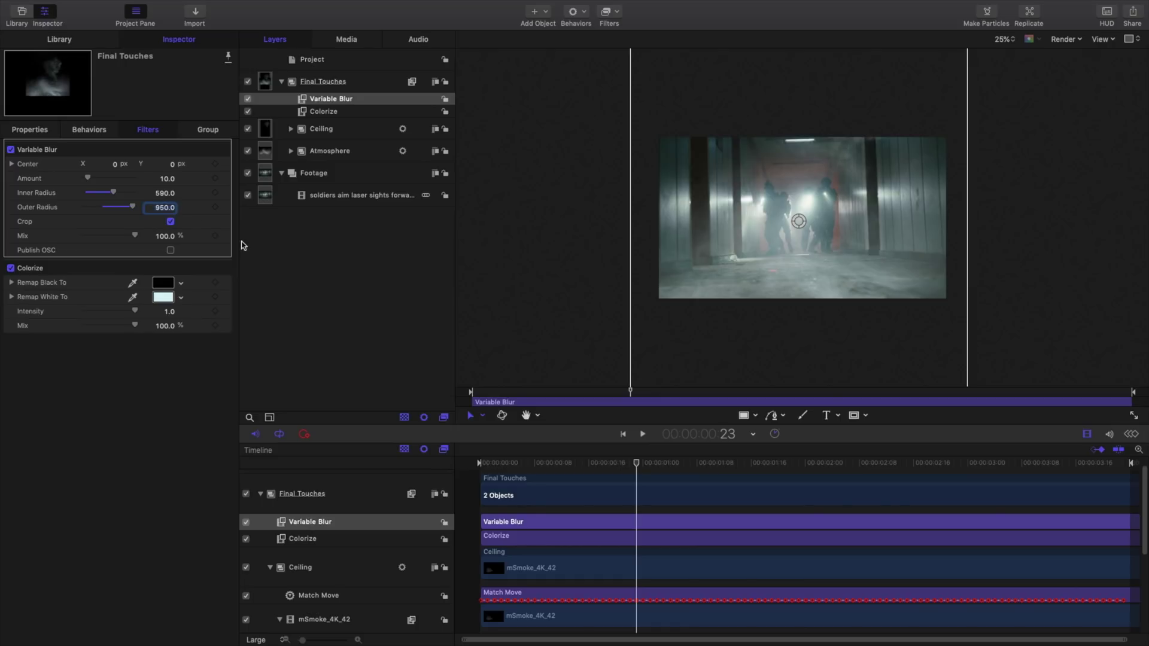
pyautogui.click(480, 465)
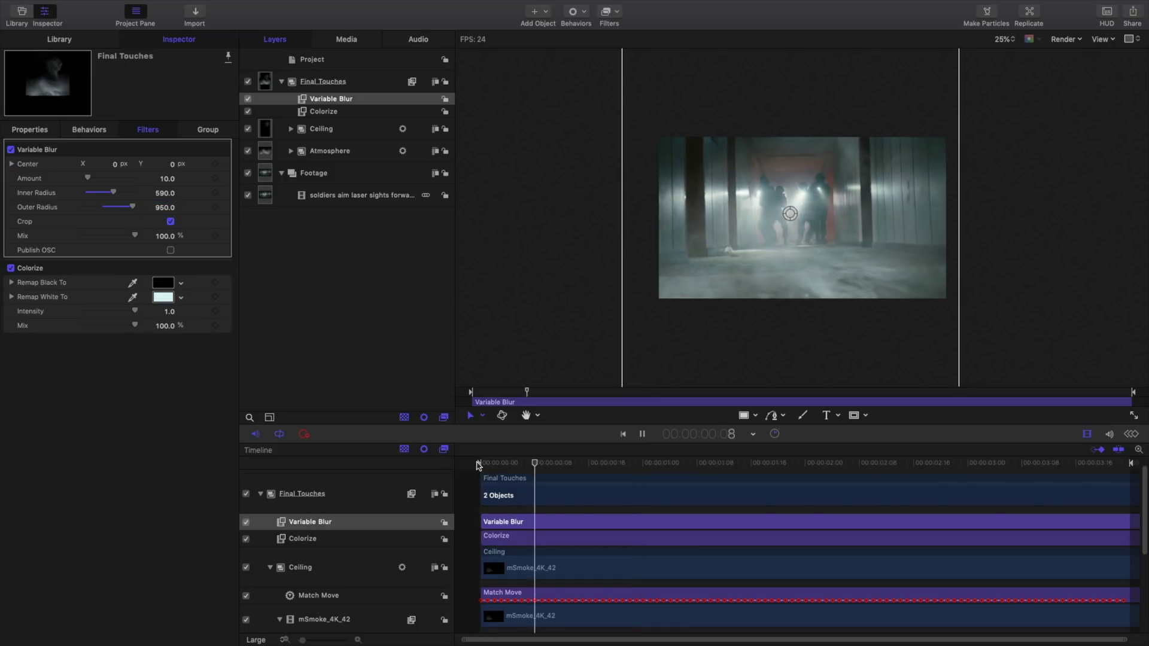